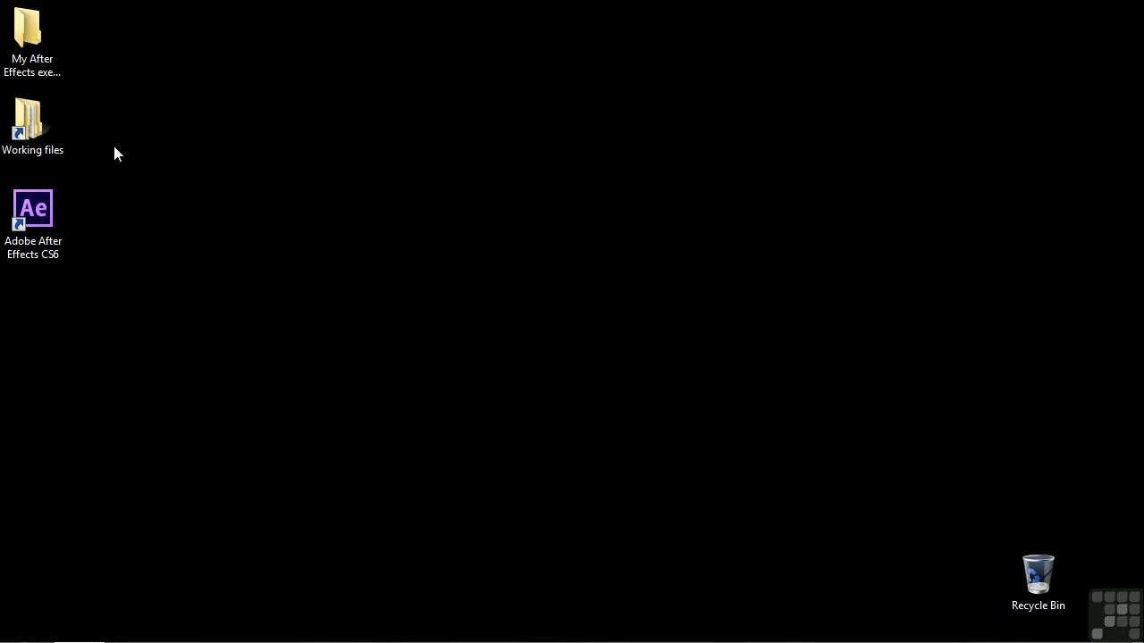
Open the project 1501-expressions.aep from the After Effects projects folder inside Working files.
double_click(44, 129)
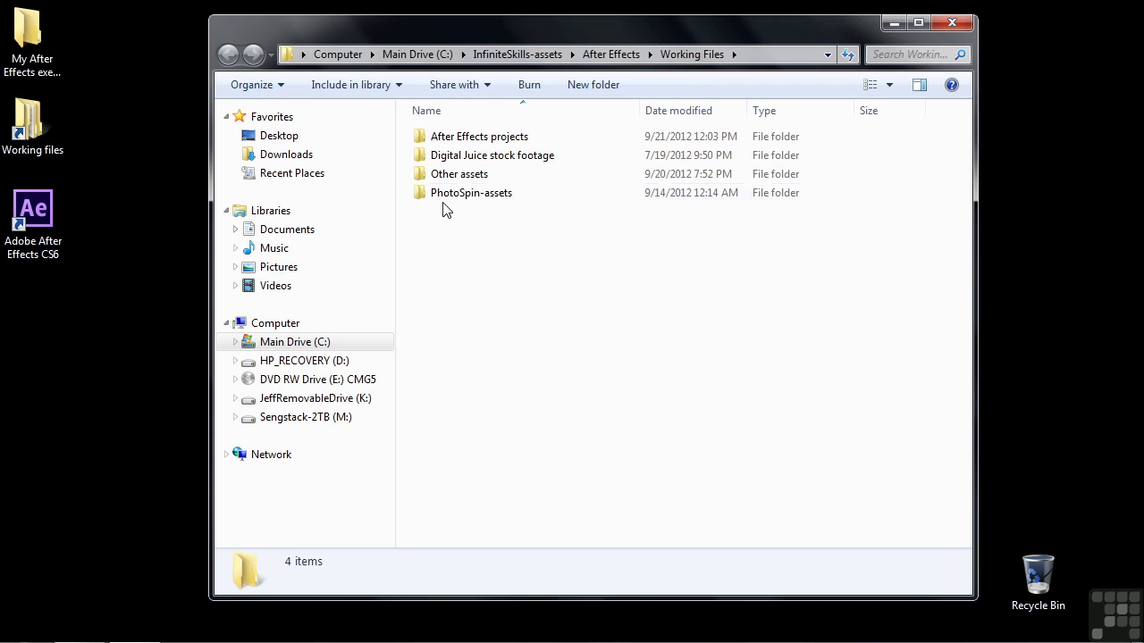
double_click(480, 138)
scroll(562, 518, down, 7)
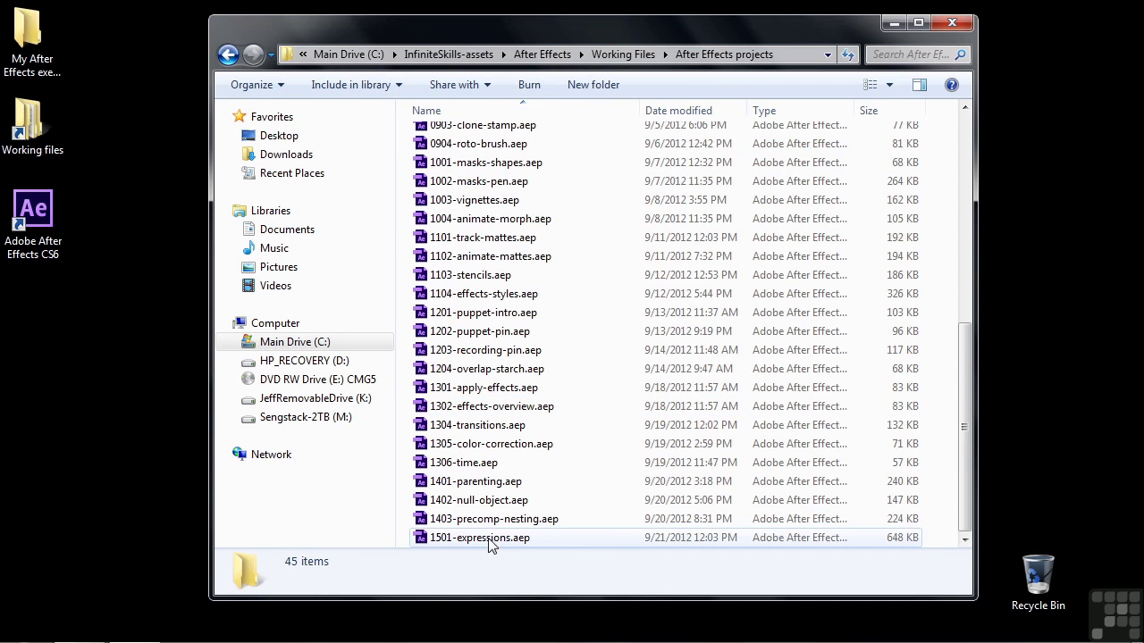
double_click(456, 540)
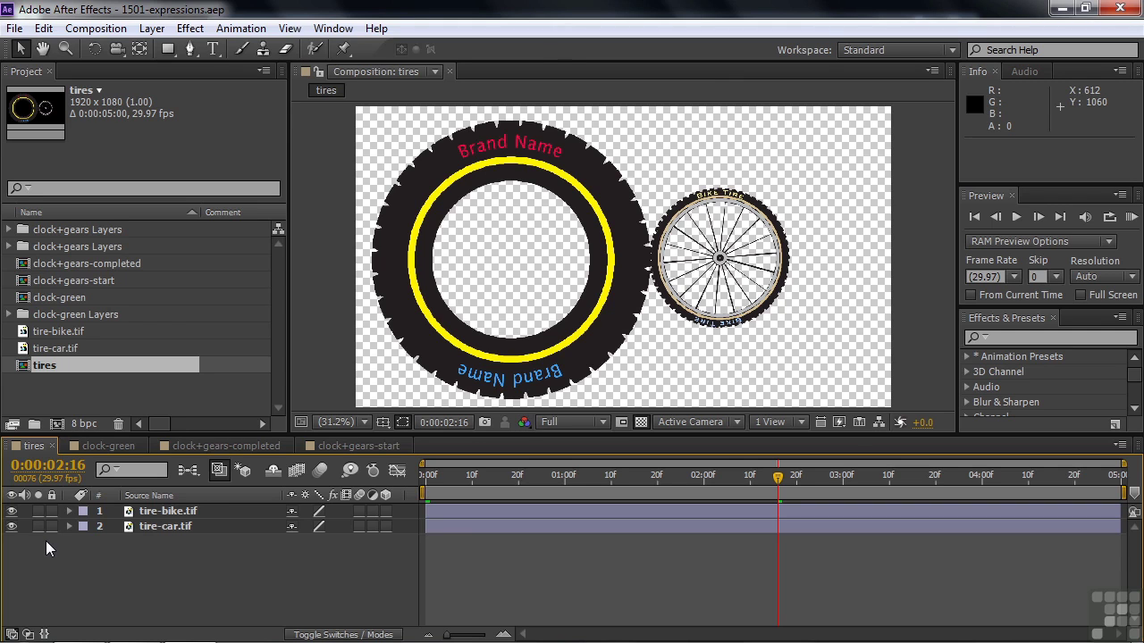
Review the clock+gears-completed and clock+gears-start compositions, and return to the tires composition.
click(178, 448)
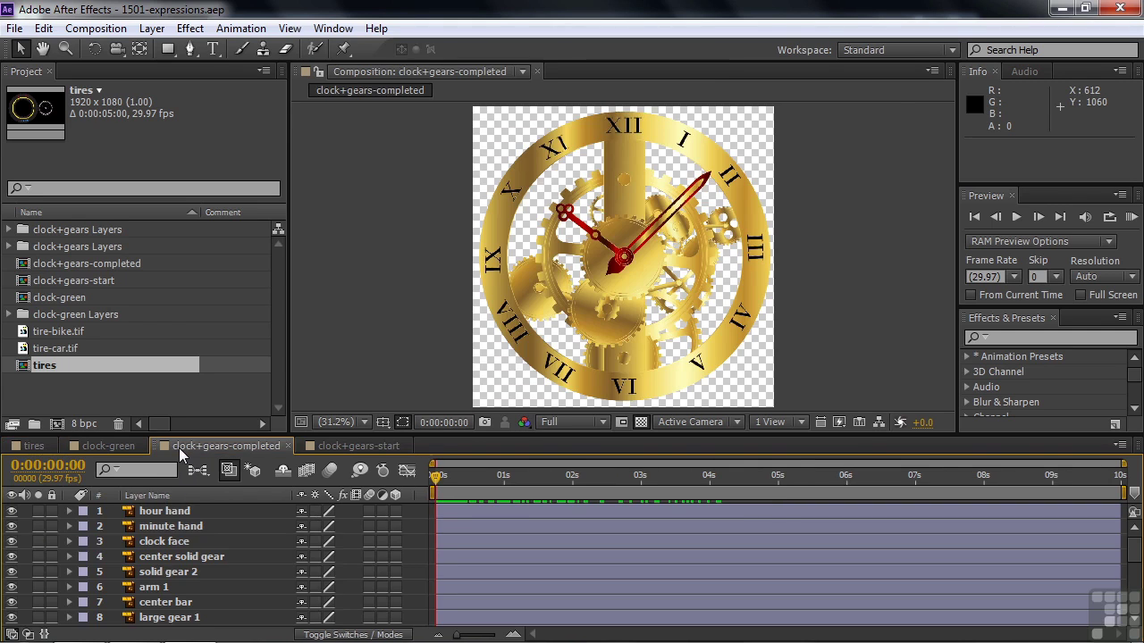
mouse_move(434, 485)
mouse_down()
mouse_move(774, 492)
mouse_move(433, 492)
mouse_up()
click(322, 446)
mouse_move(480, 476)
mouse_down()
mouse_move(566, 478)
mouse_move(472, 478)
mouse_up()
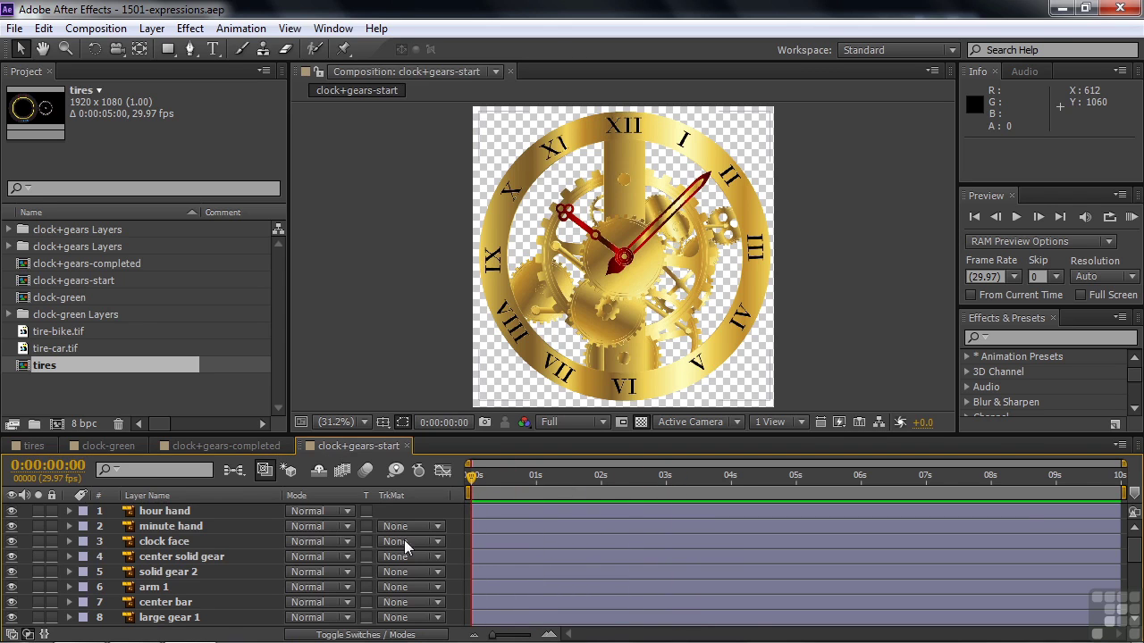
click(34, 446)
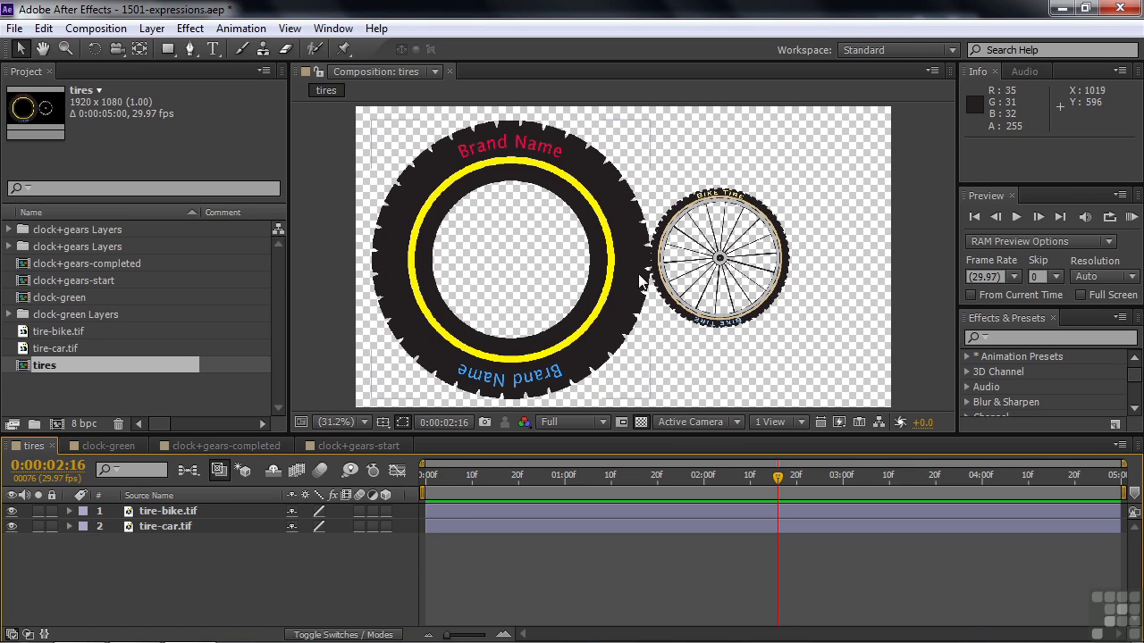
Animate the Rotation of tire-car.tif with a keyframe at 0:00:00:00 and one of 5 revolutions at 0:00:02:15.
click(143, 526)
key(r)
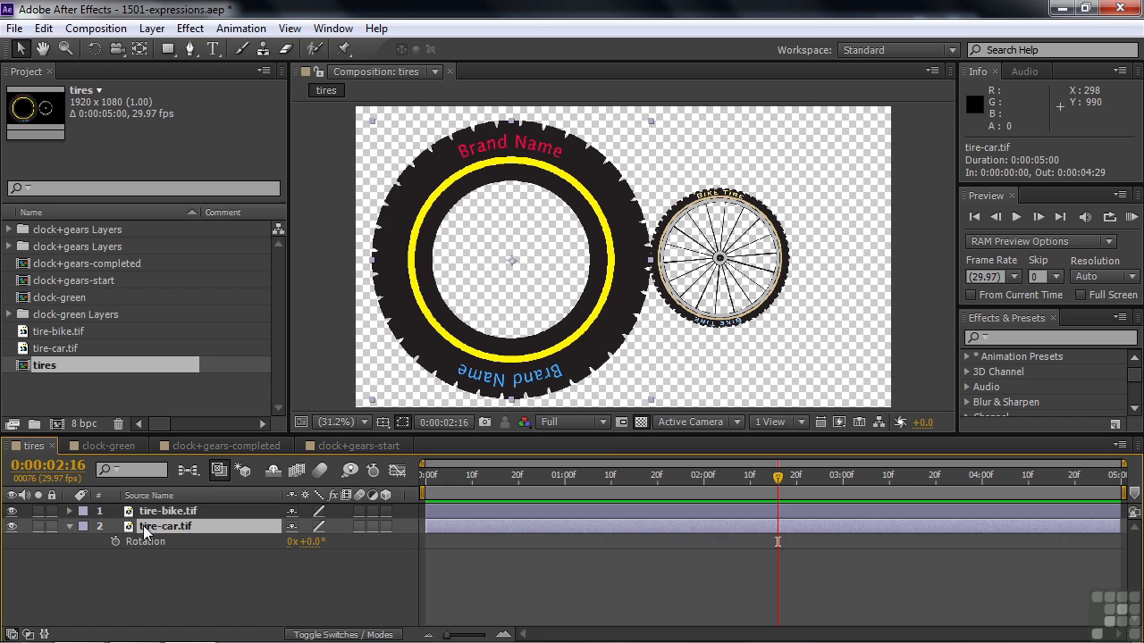
drag(780, 474, 426, 475)
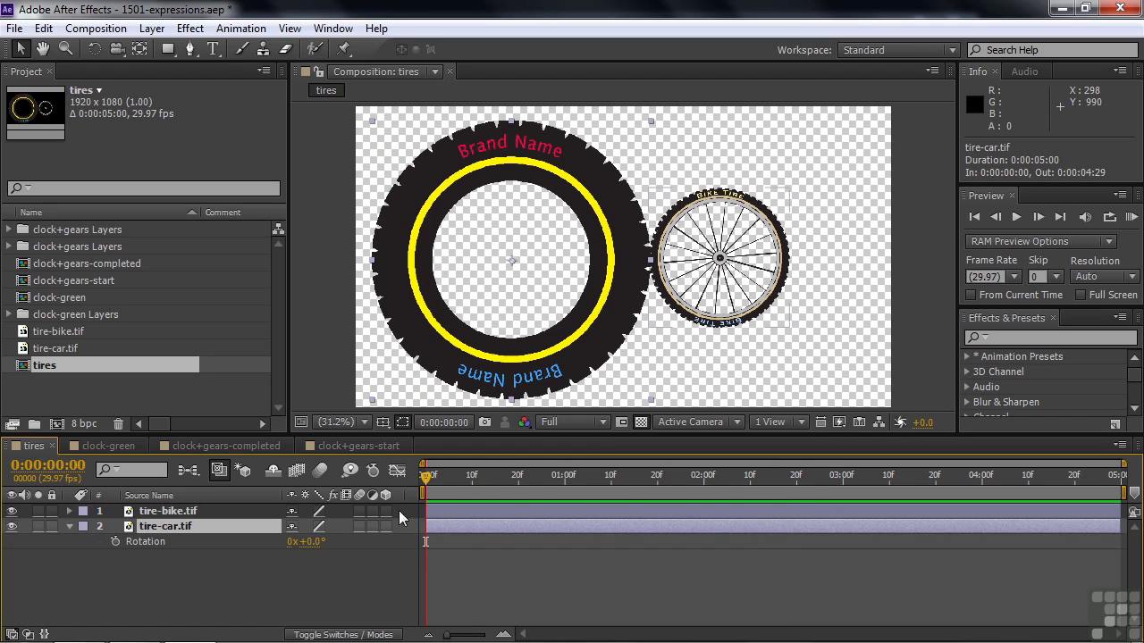
click(115, 540)
drag(427, 475, 768, 495)
click(291, 542)
text(5)
key(Tab)
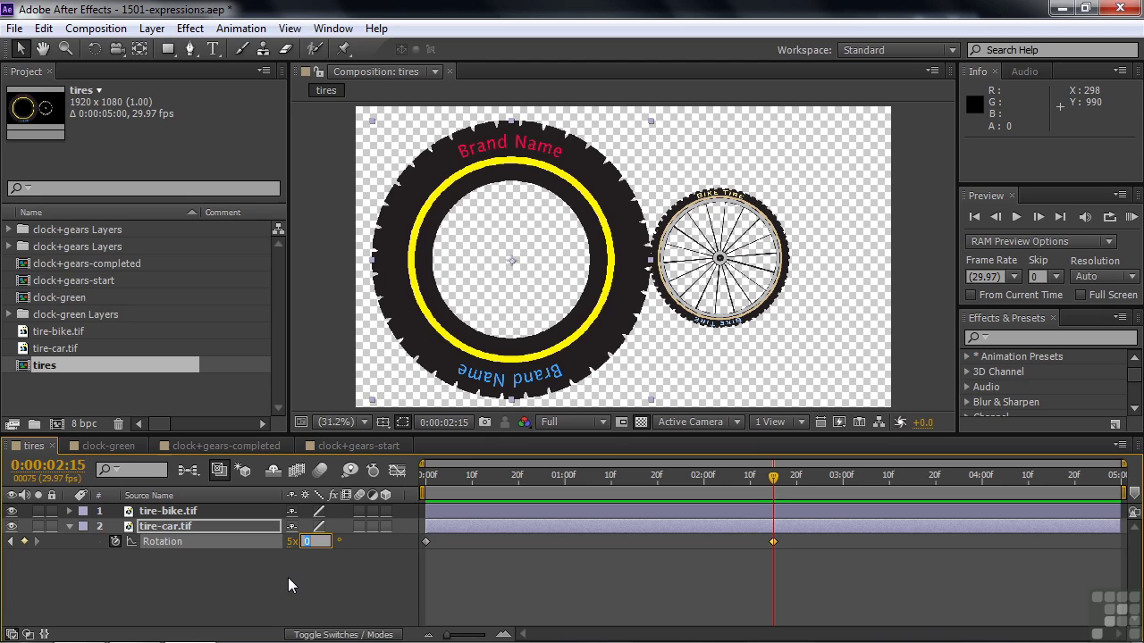
key(Return)
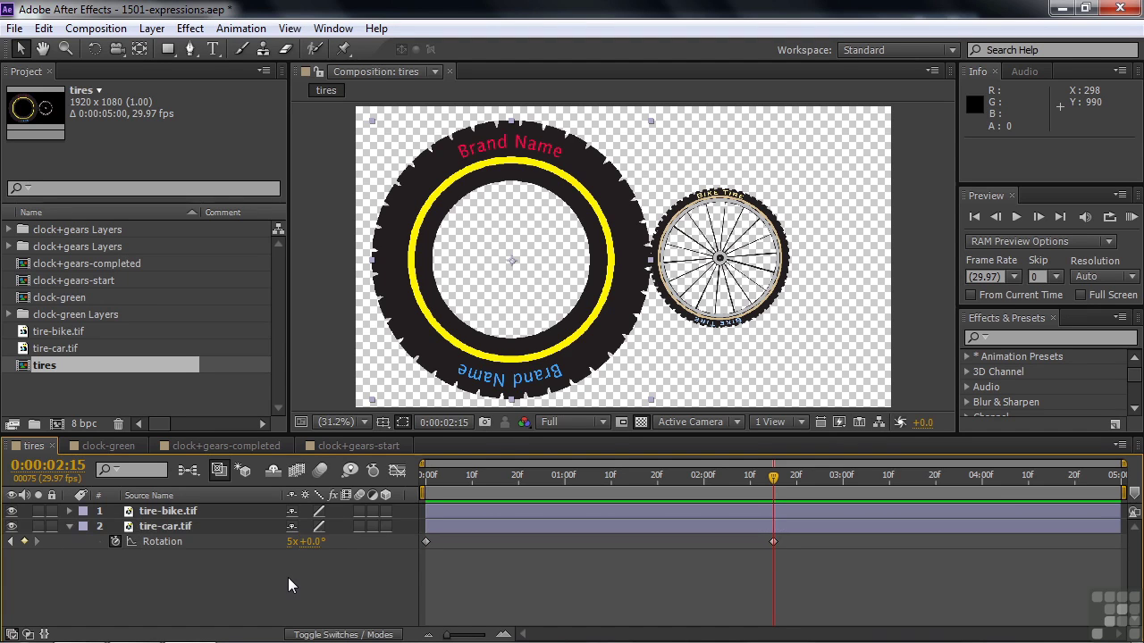
Add a Rotation keyframe of 0 revolutions for tire-car.tif at 0:00:05:00 and play back the animation.
key(End)
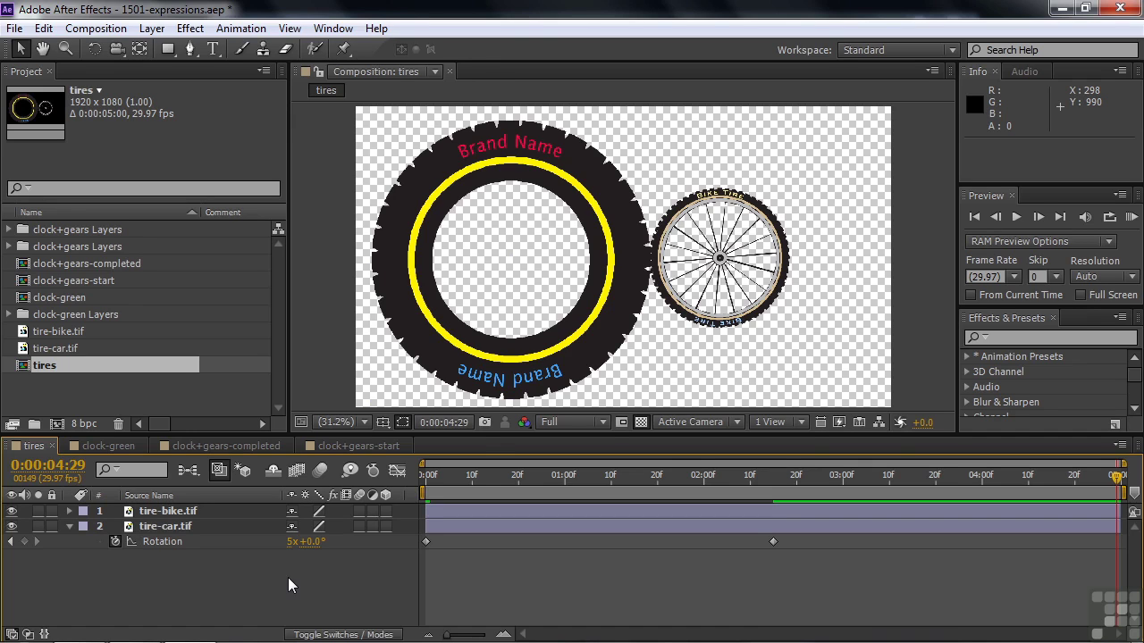
key(Page_Down)
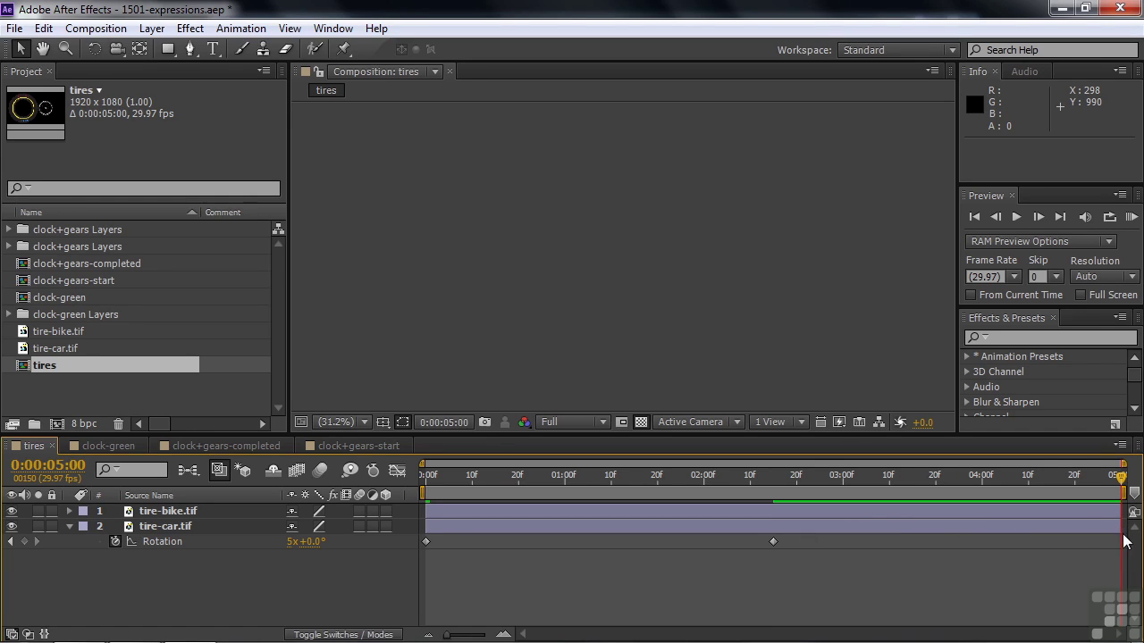
click(289, 541)
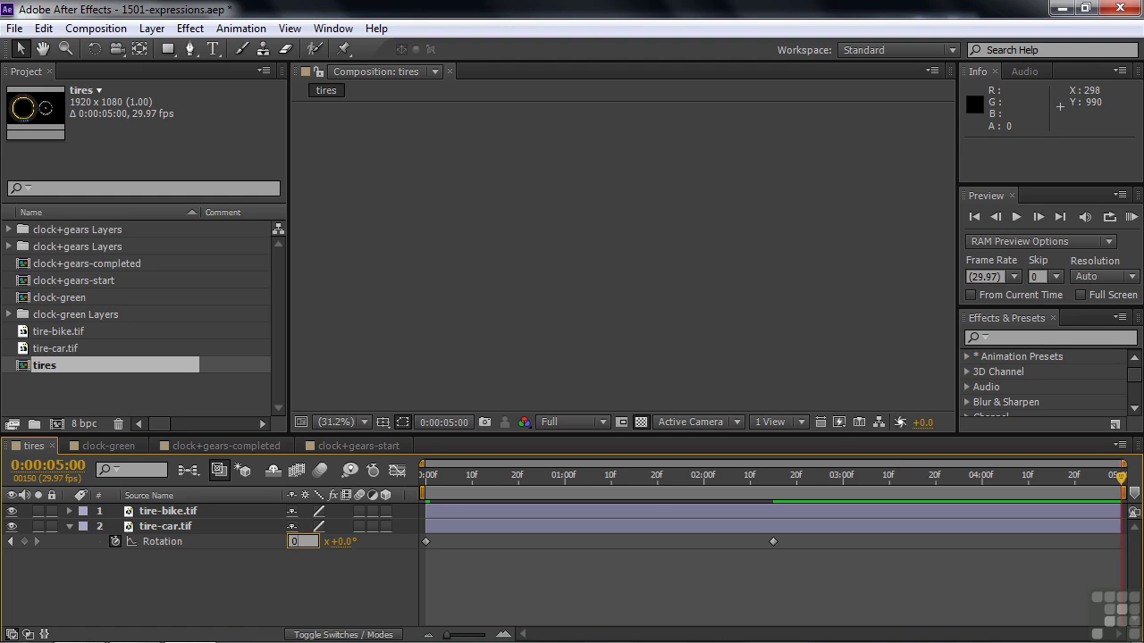
key(Tab)
key(Return)
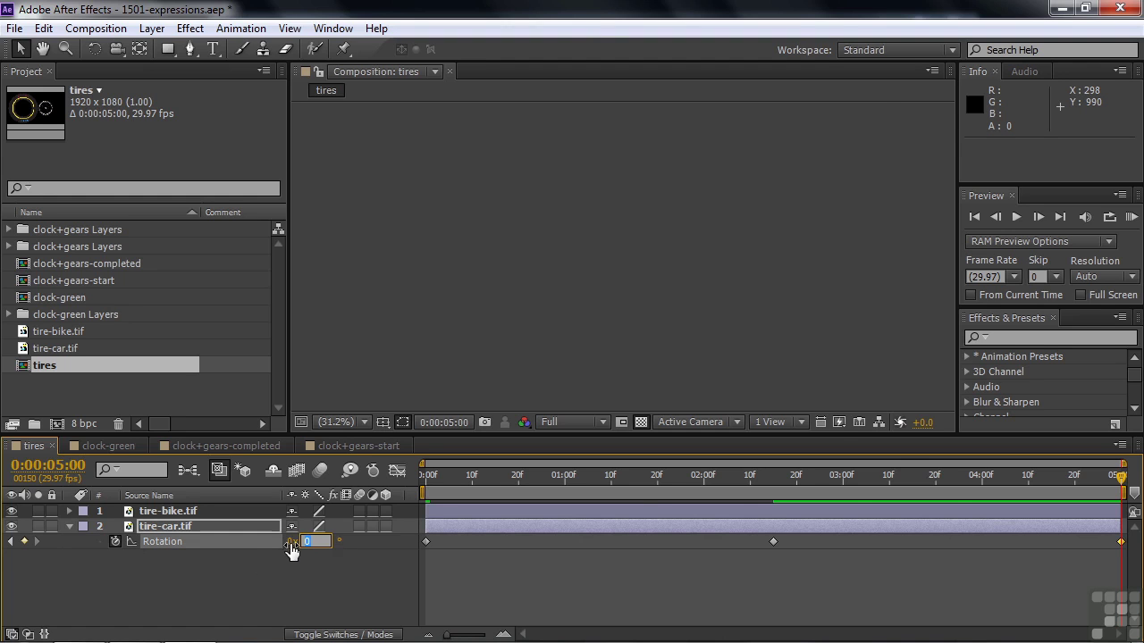
key(space)
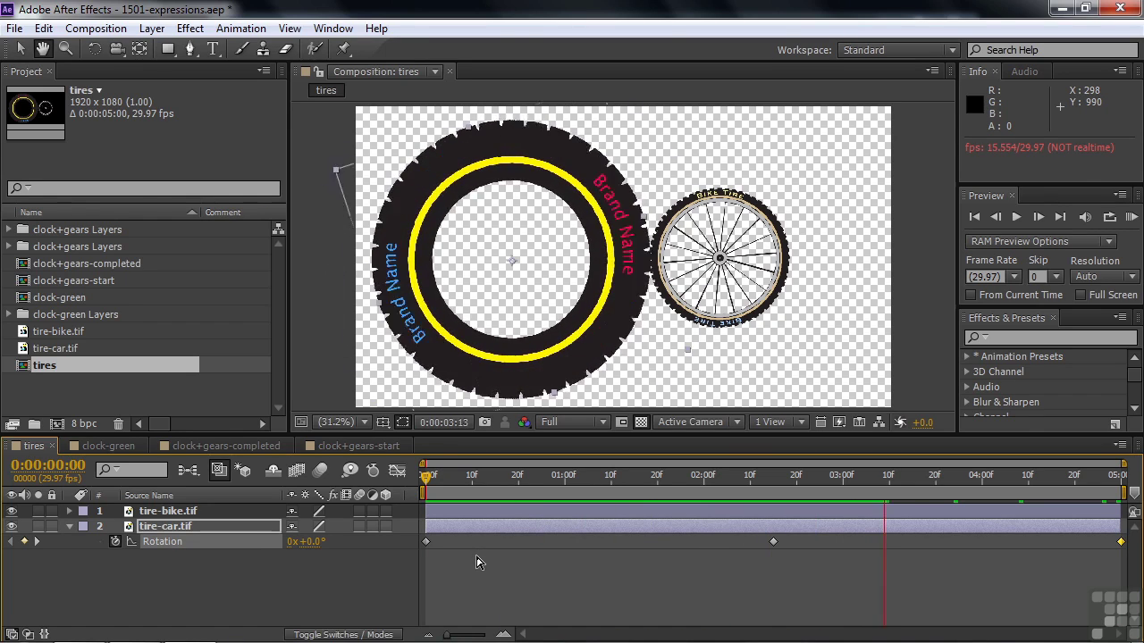
key(space)
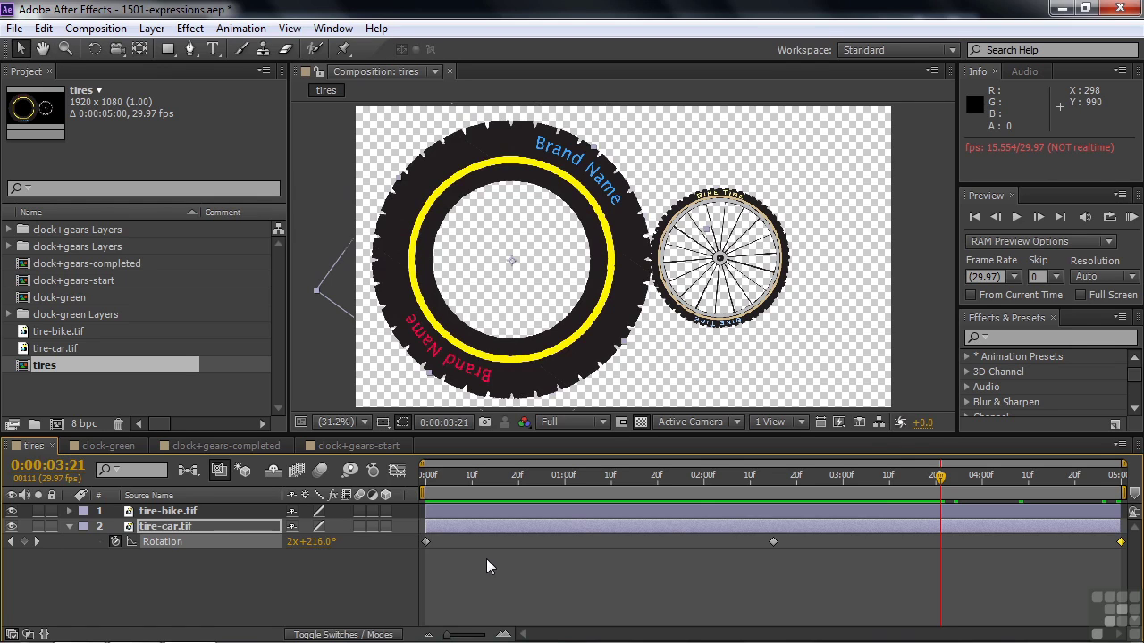
Apply Easy Ease to all three Rotation keyframes of tire-car.tif.
click(155, 543)
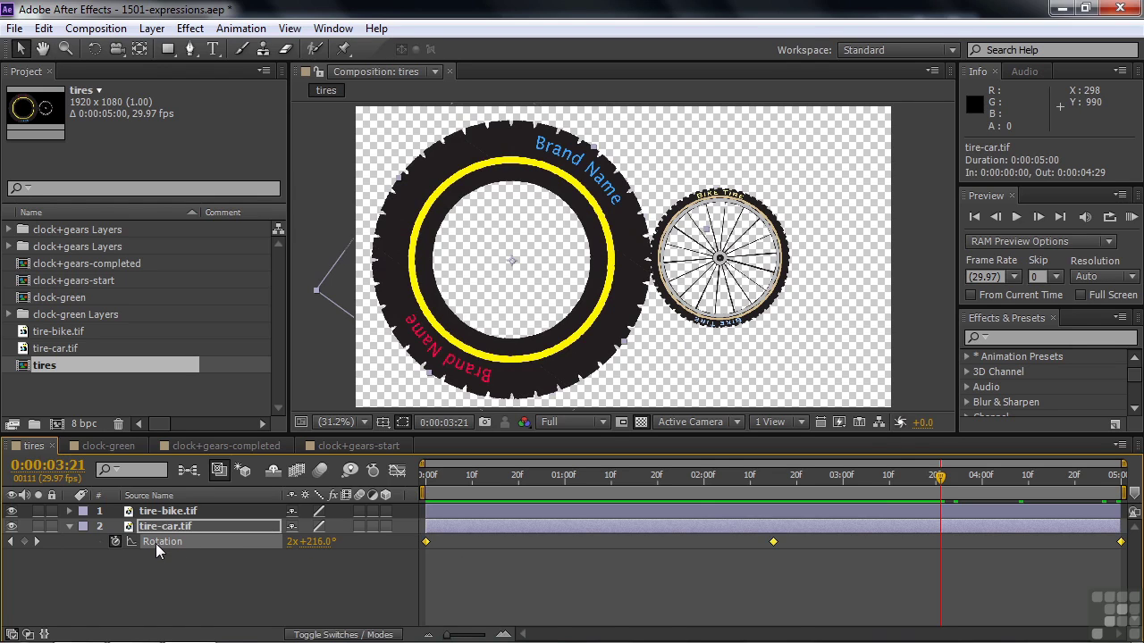
right_click(427, 543)
mouse_move(487, 531)
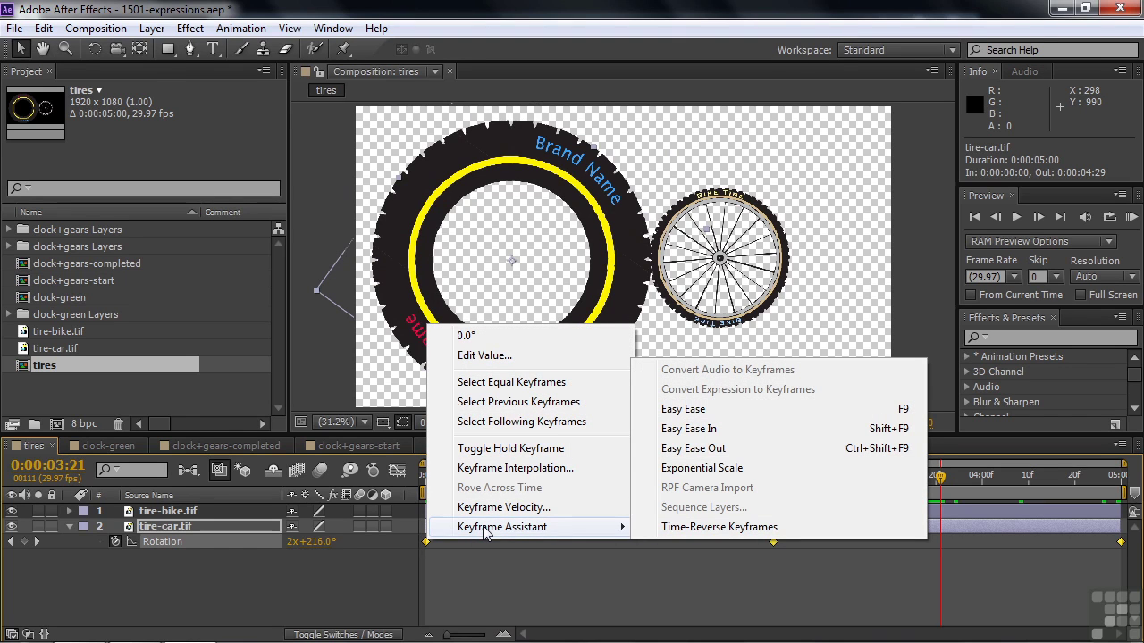
click(706, 410)
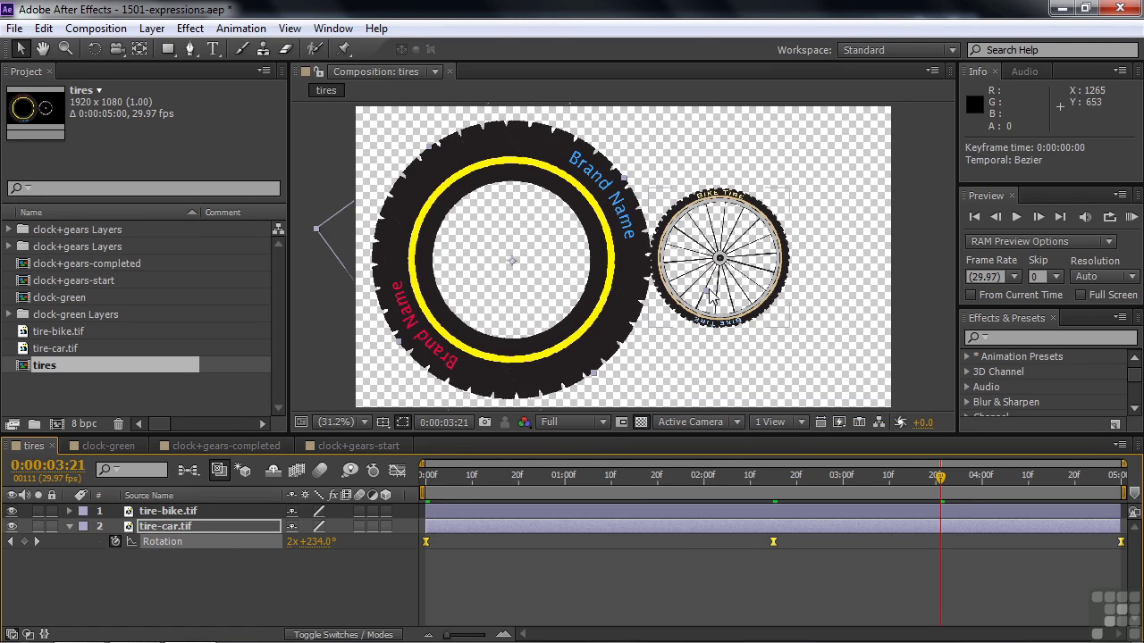
Show the Parent column and try parenting tire-bike.tif to tire-car.tif, checking the motion from the composition's start.
right_click(414, 496)
mouse_move(467, 549)
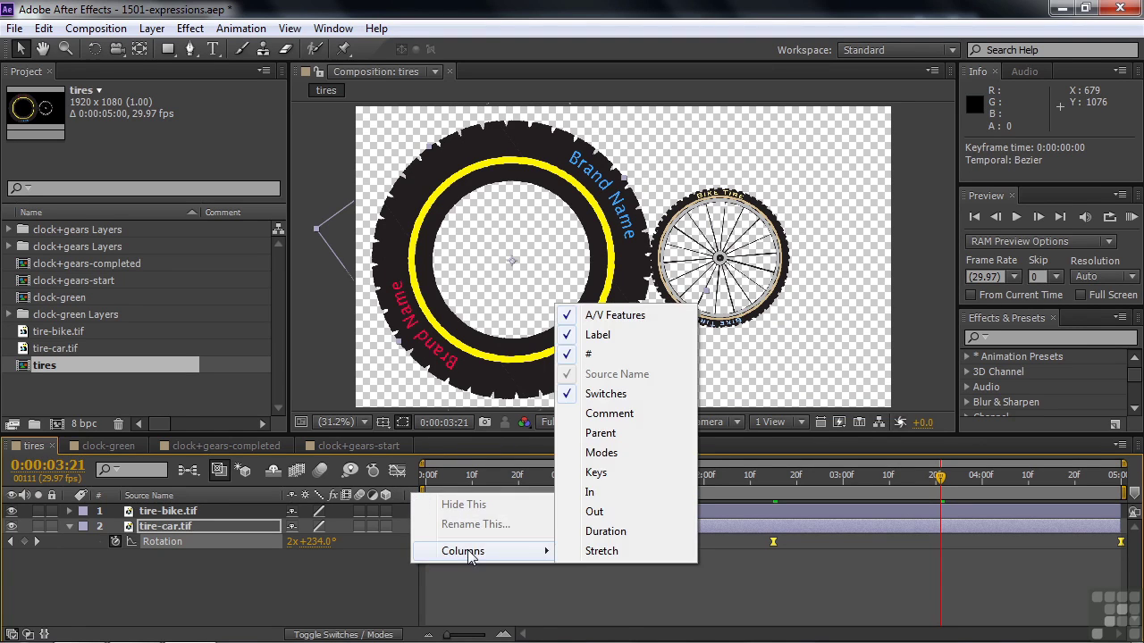
click(599, 434)
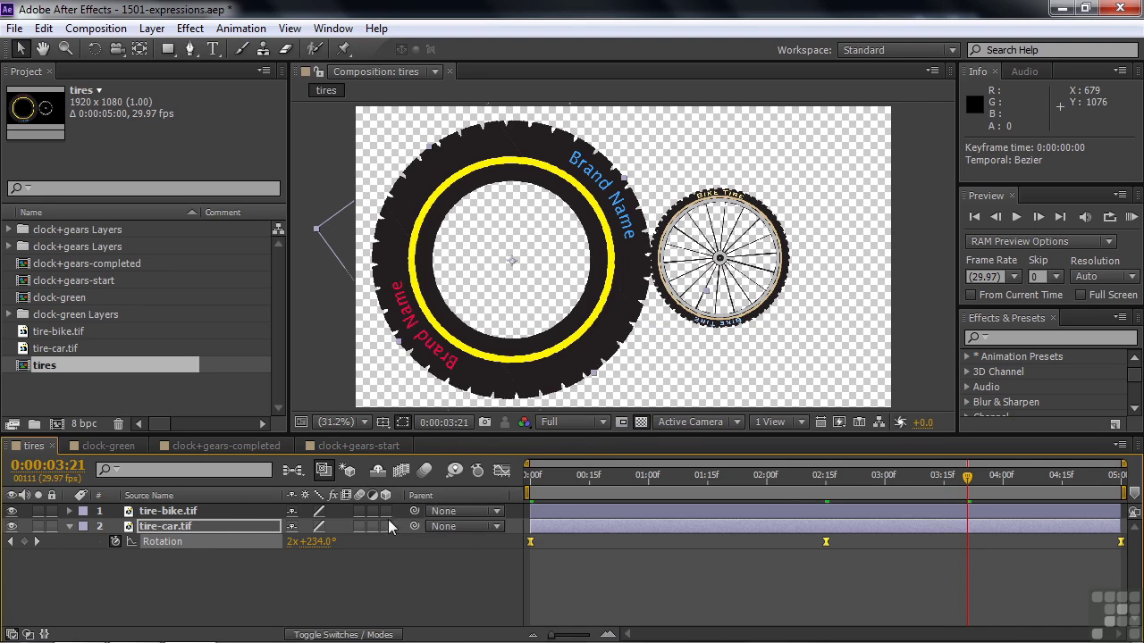
drag(413, 509, 227, 527)
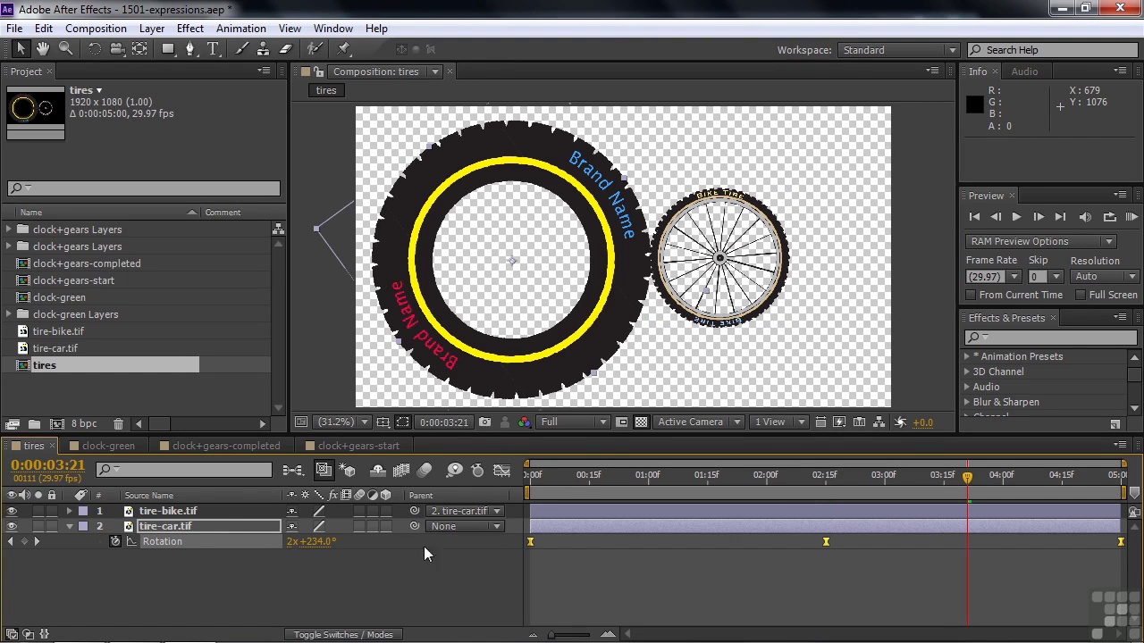
mouse_move(543, 477)
mouse_down()
mouse_move(533, 482)
mouse_move(613, 486)
mouse_move(528, 478)
mouse_up()
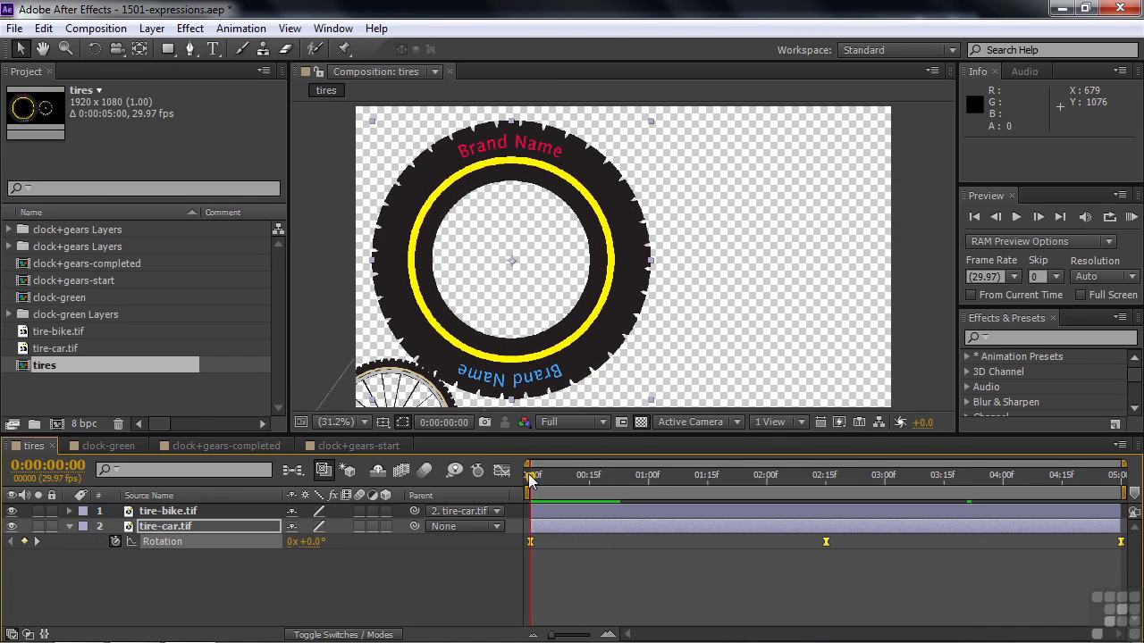
Undo the parenting of tire-bike.tif and hide the Parent column.
key(ctrl+z)
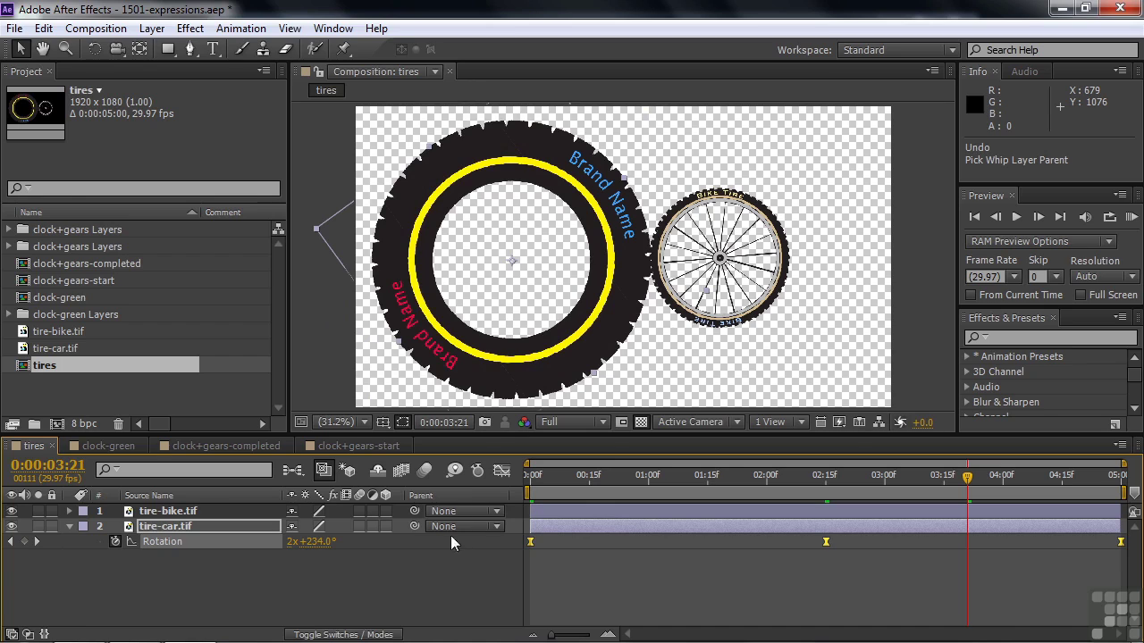
right_click(464, 497)
click(502, 505)
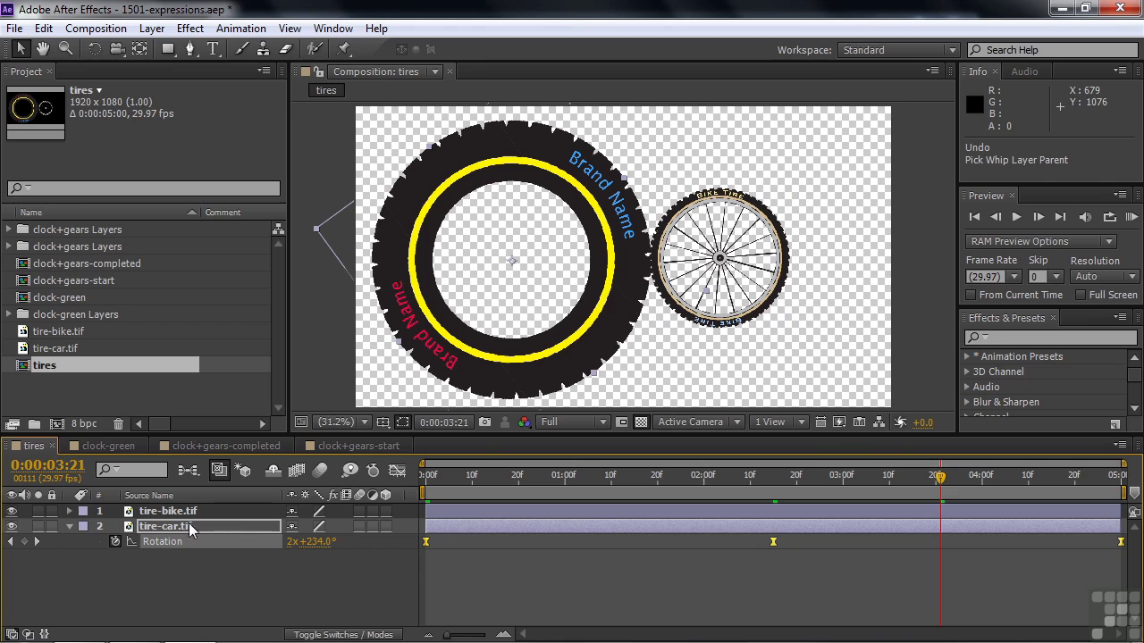
Add a Rotation expression to tire-bike.tif that follows tire-car.tif's Rotation, and scrub the timeline to check both tires.
click(165, 511)
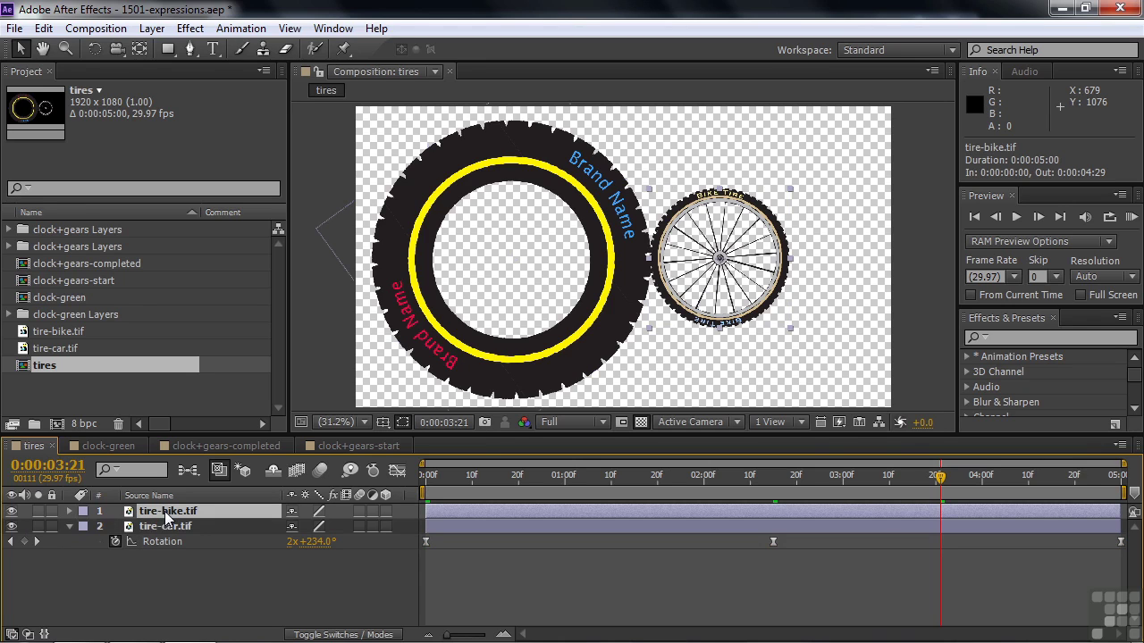
key(r)
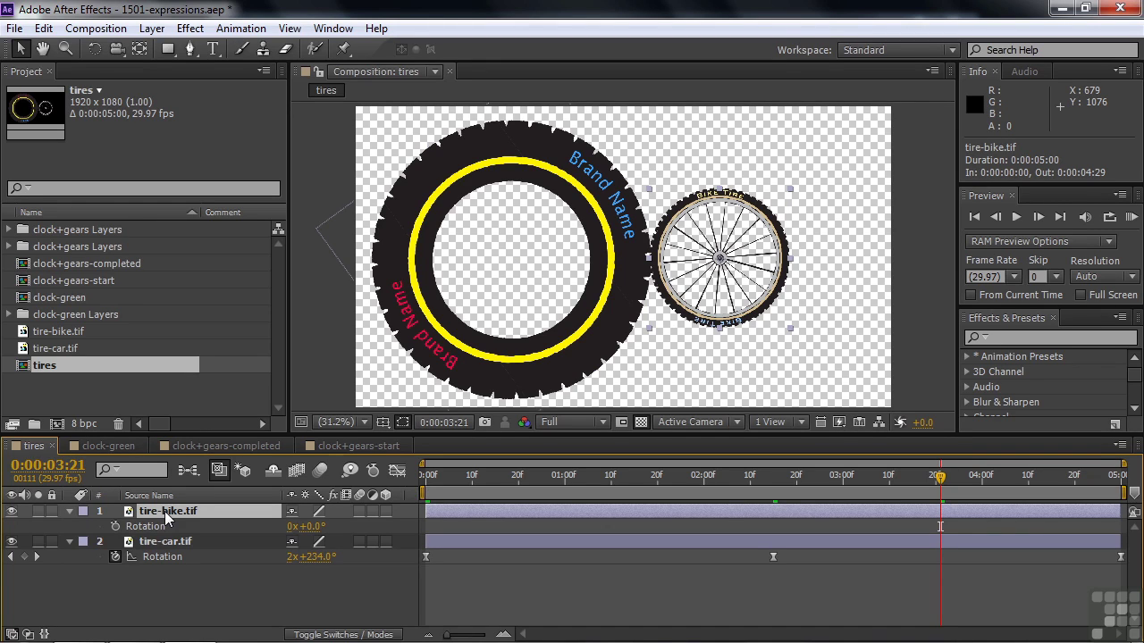
alt+click(115, 526)
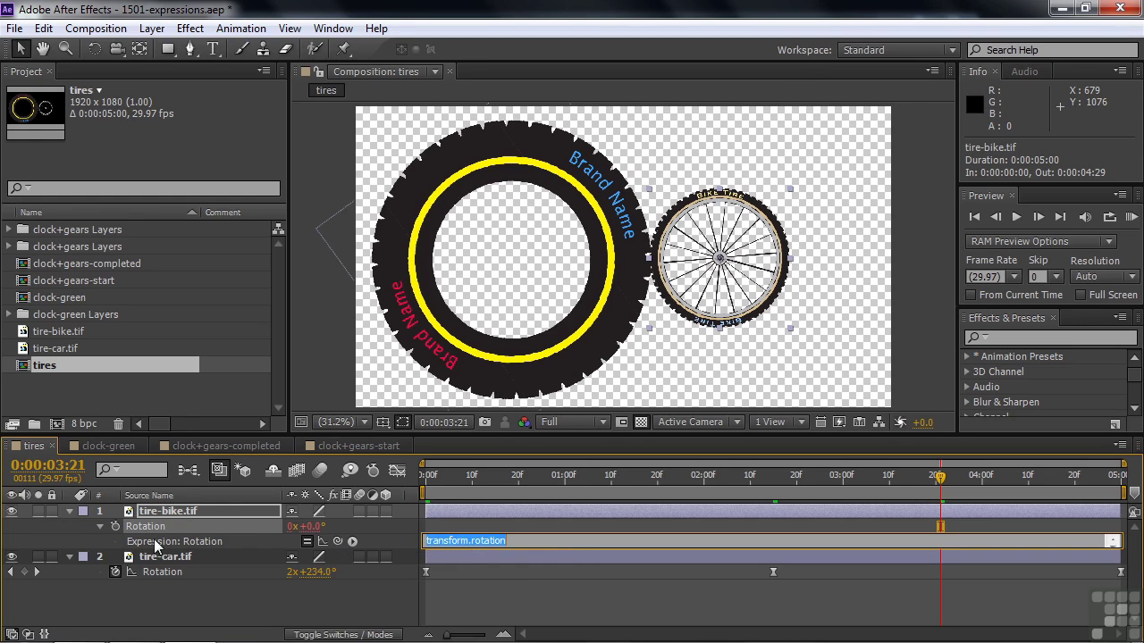
mouse_move(337, 540)
mouse_down()
mouse_move(226, 570)
mouse_move(176, 572)
mouse_move(176, 555)
mouse_move(175, 573)
mouse_up()
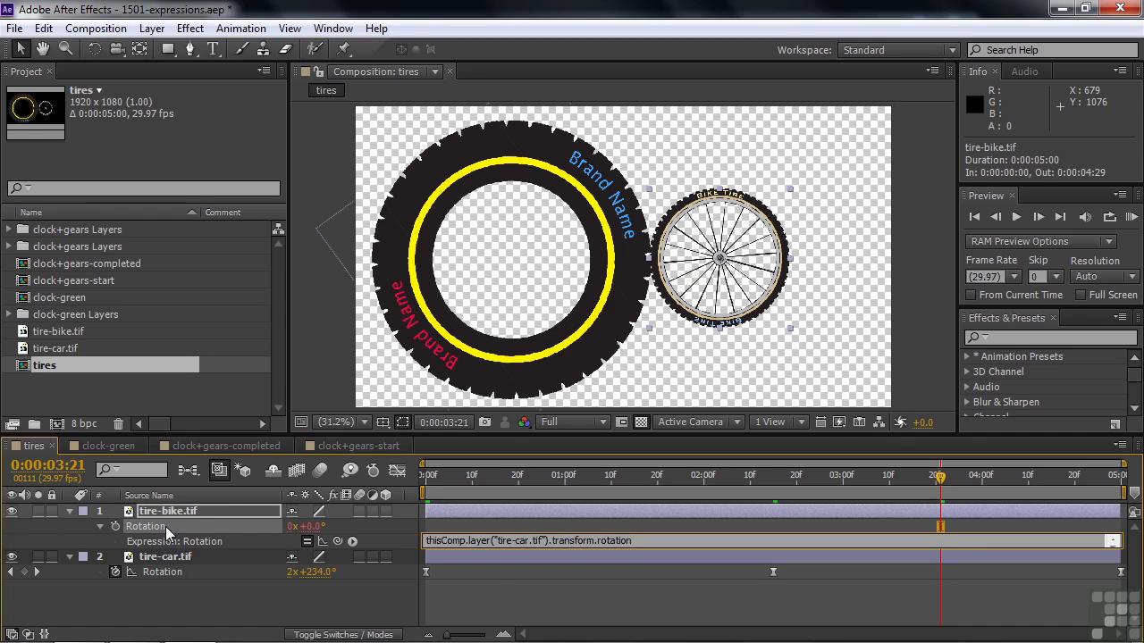
click(450, 483)
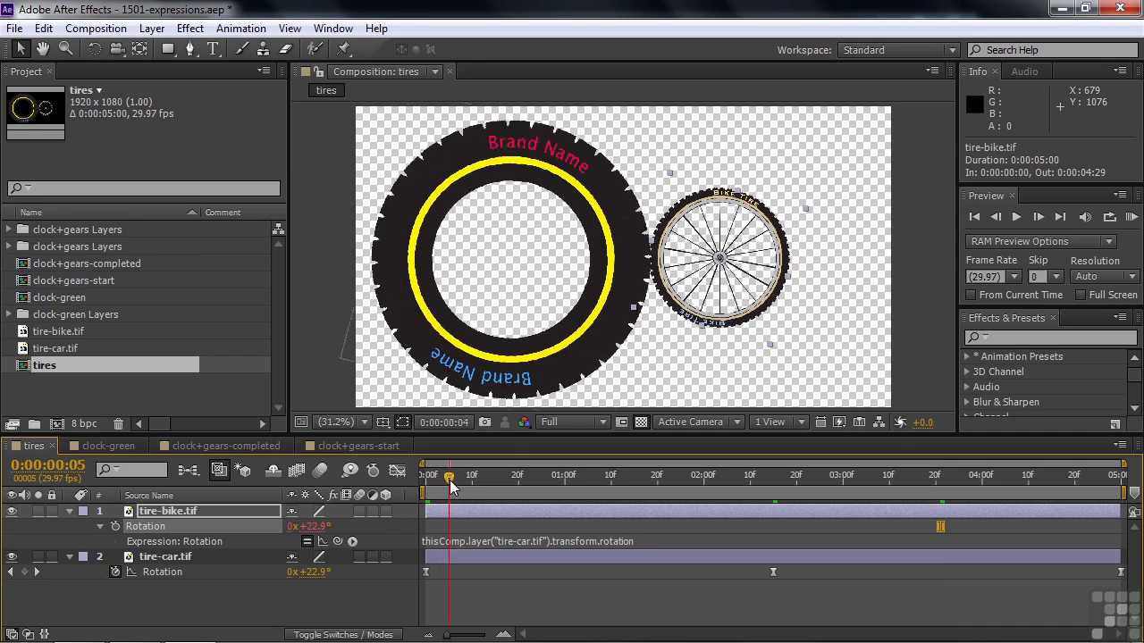
drag(450, 484, 479, 484)
drag(491, 477, 642, 505)
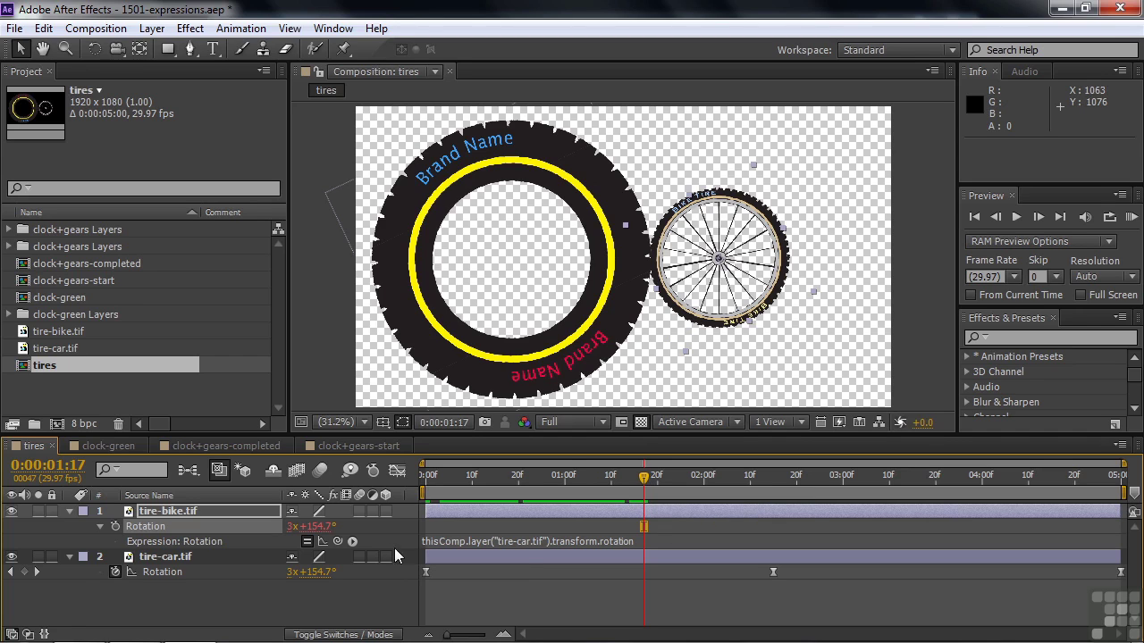
Append *-1 to the Rotation expression of tire-bike.tif and scrub the timeline to check the spin direction.
click(606, 542)
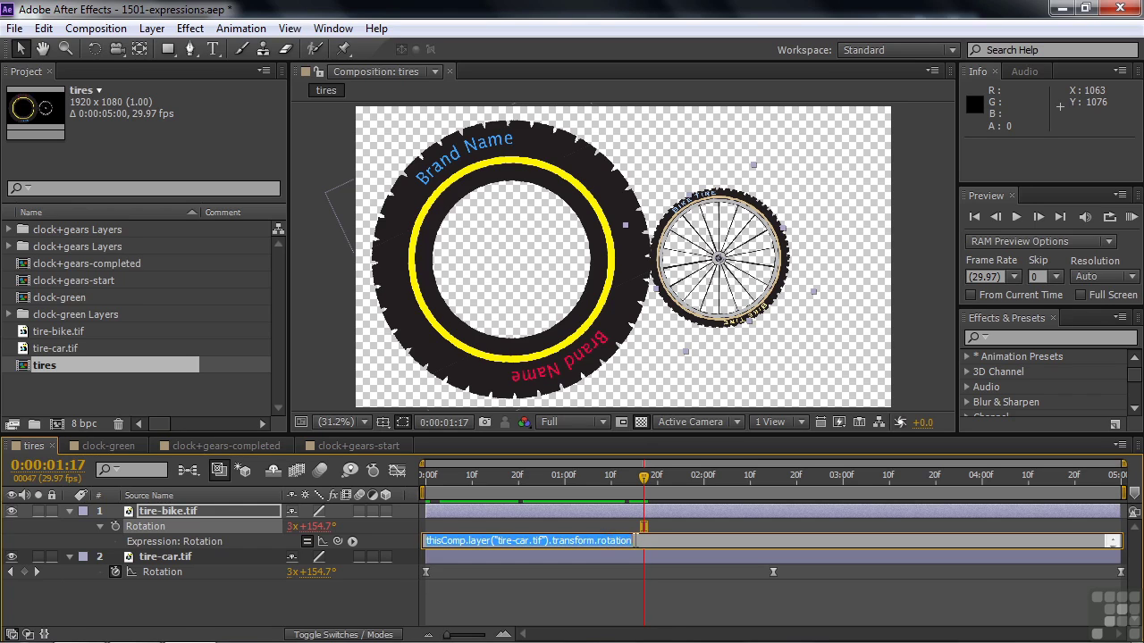
click(642, 542)
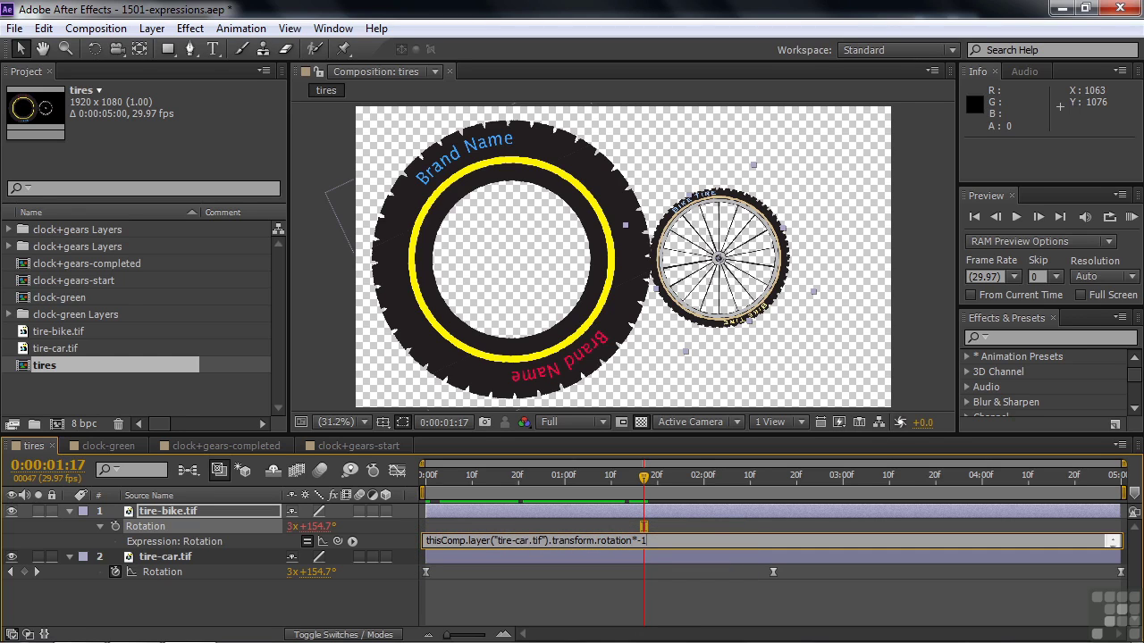
click(383, 590)
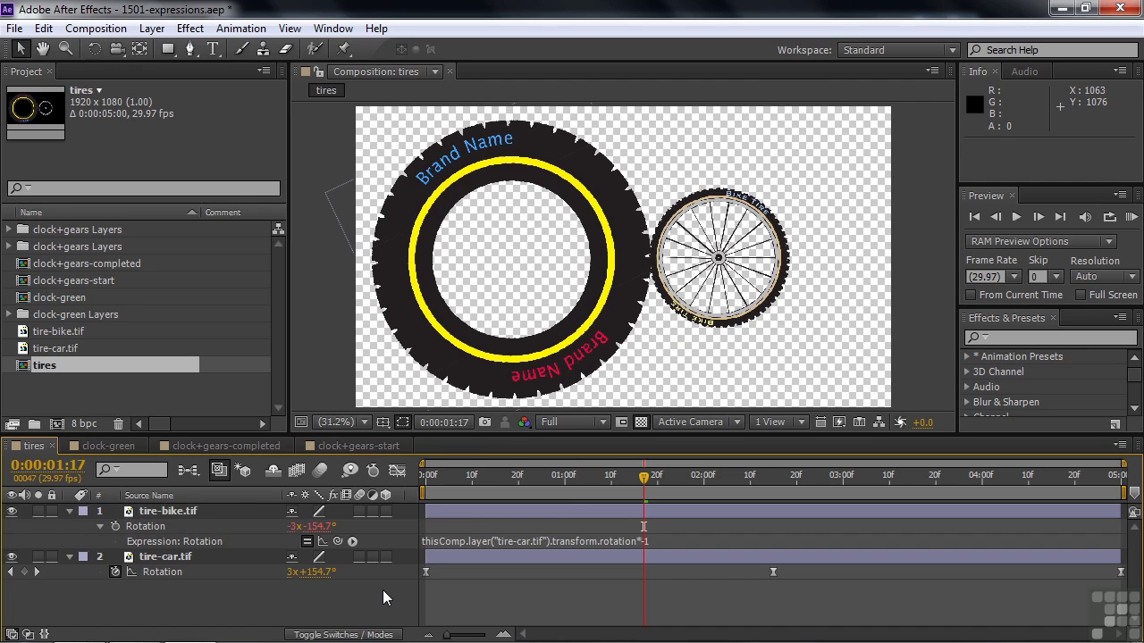
click(641, 477)
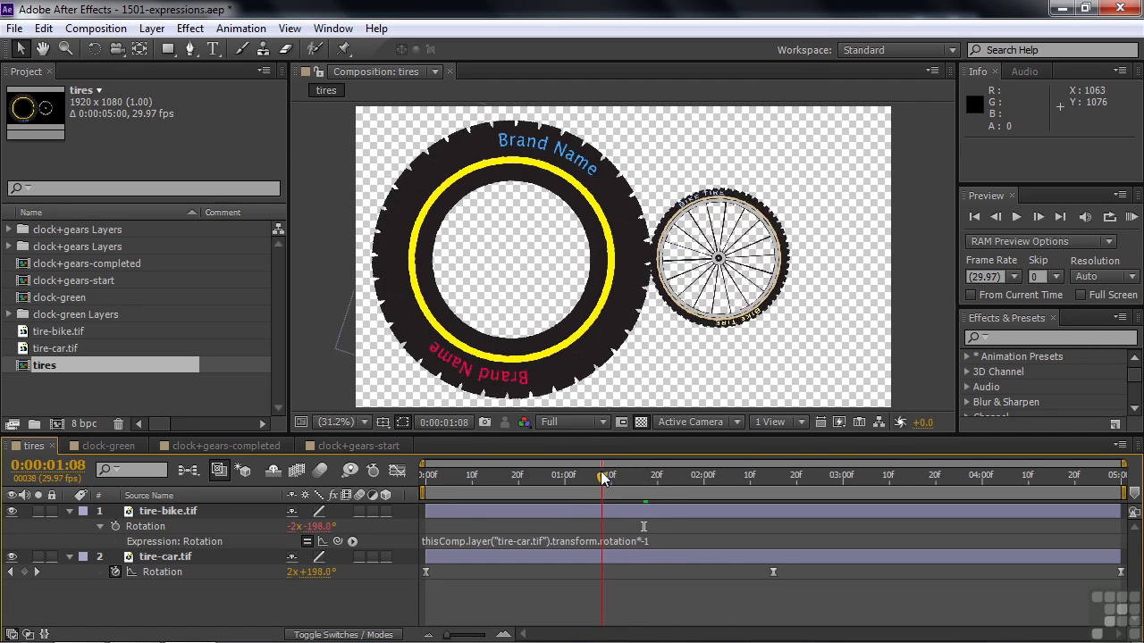
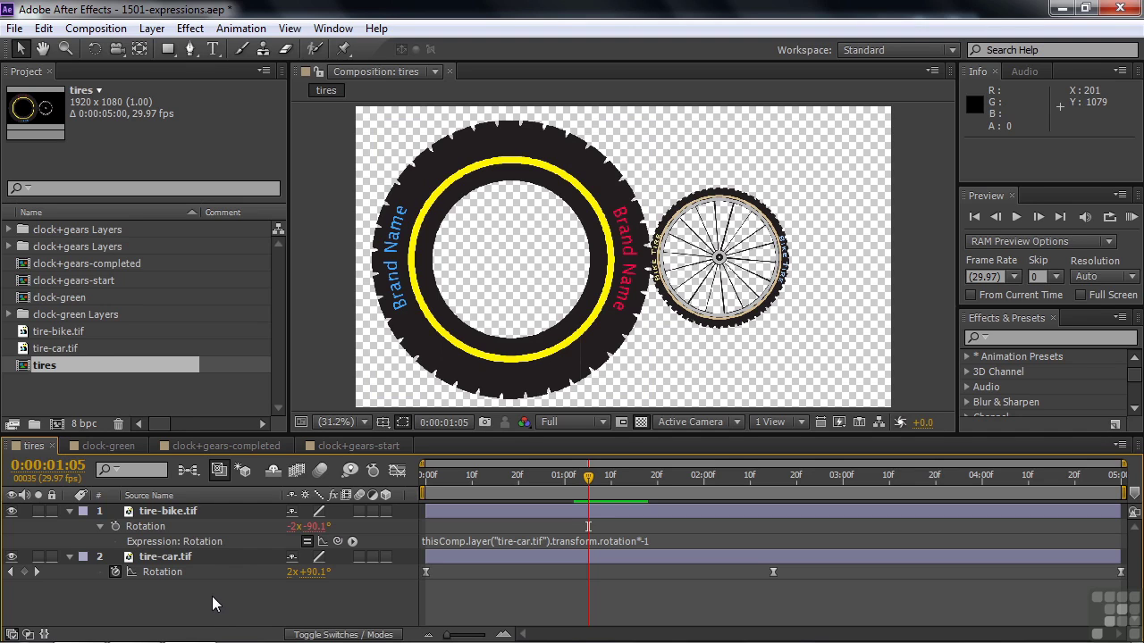
Reveal the Scale of both tire layers and check tire-car.tif's scaled size in pixels without changing it.
drag(213, 604, 159, 509)
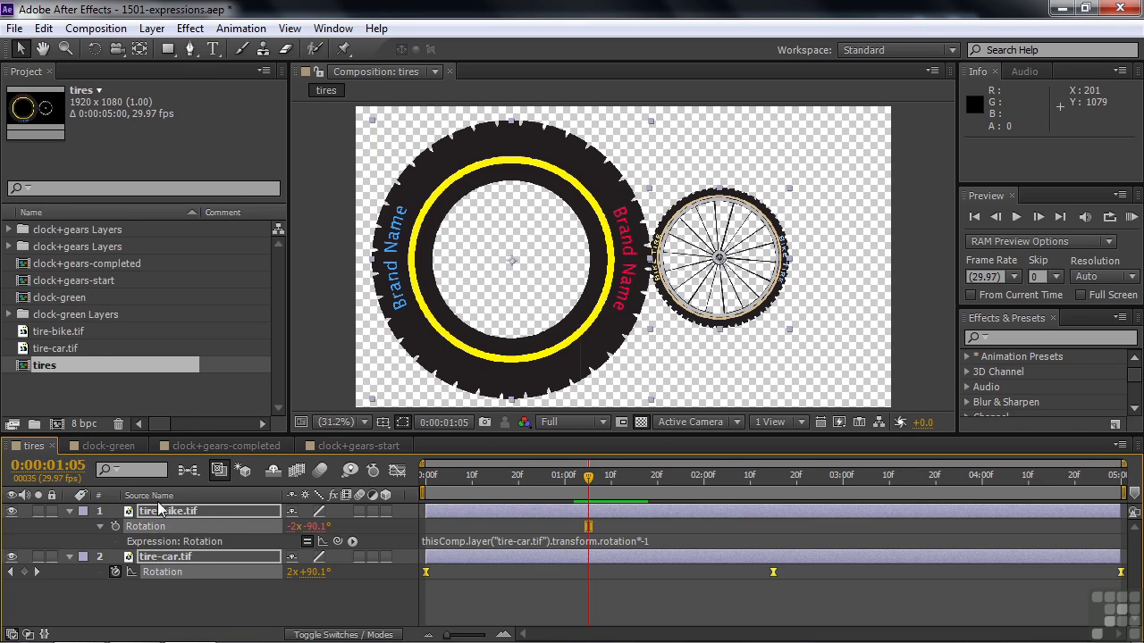
key(shift+s)
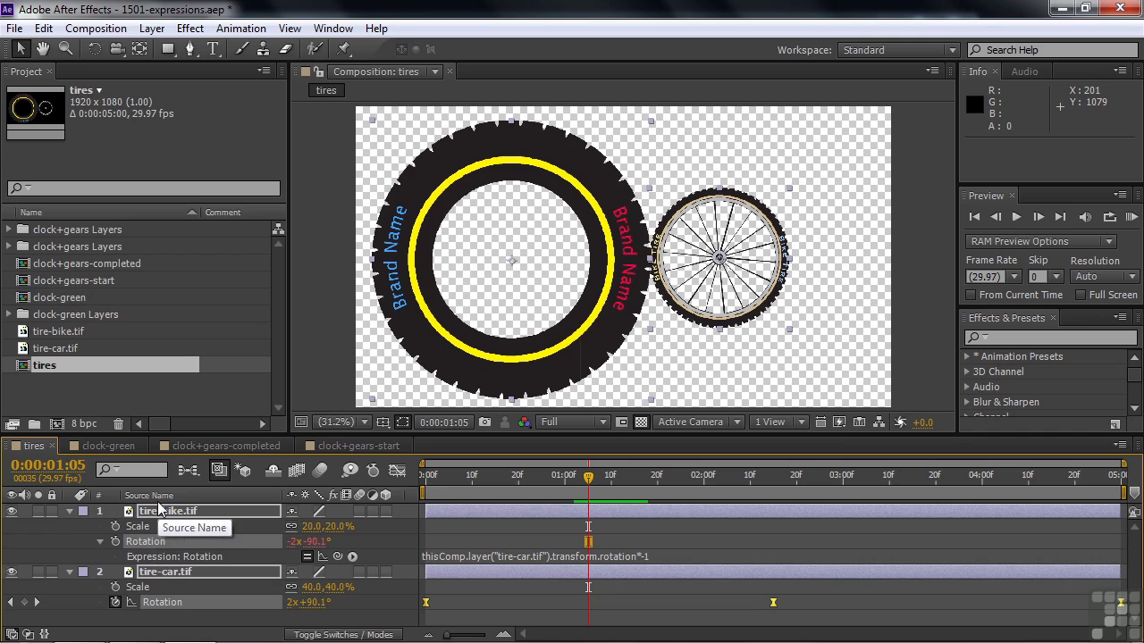
right_click(317, 594)
click(359, 600)
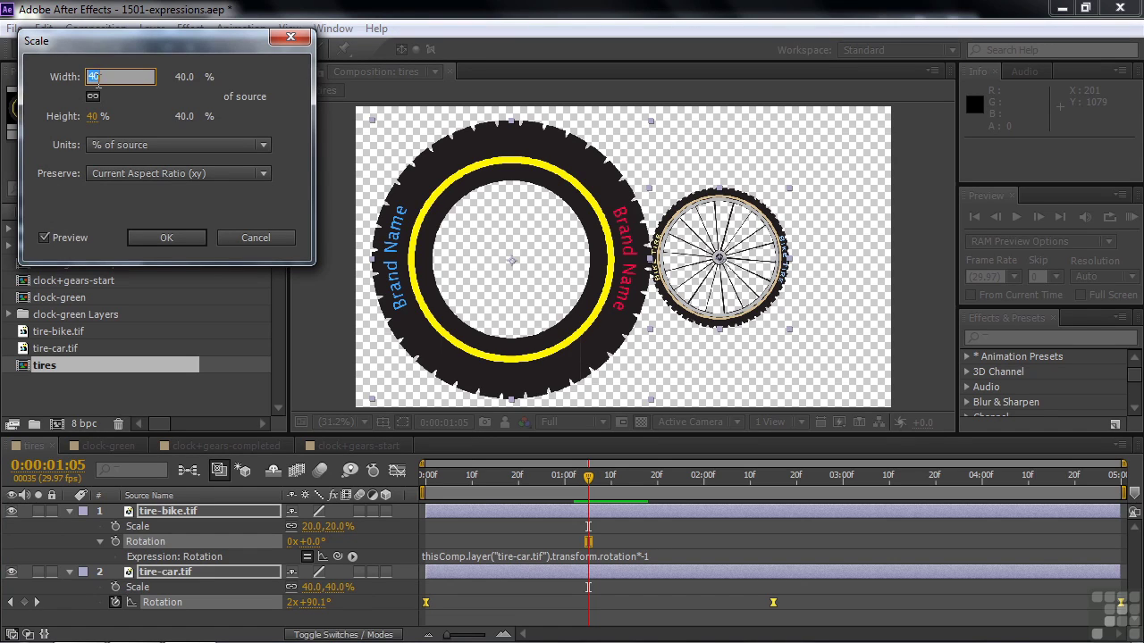
click(262, 146)
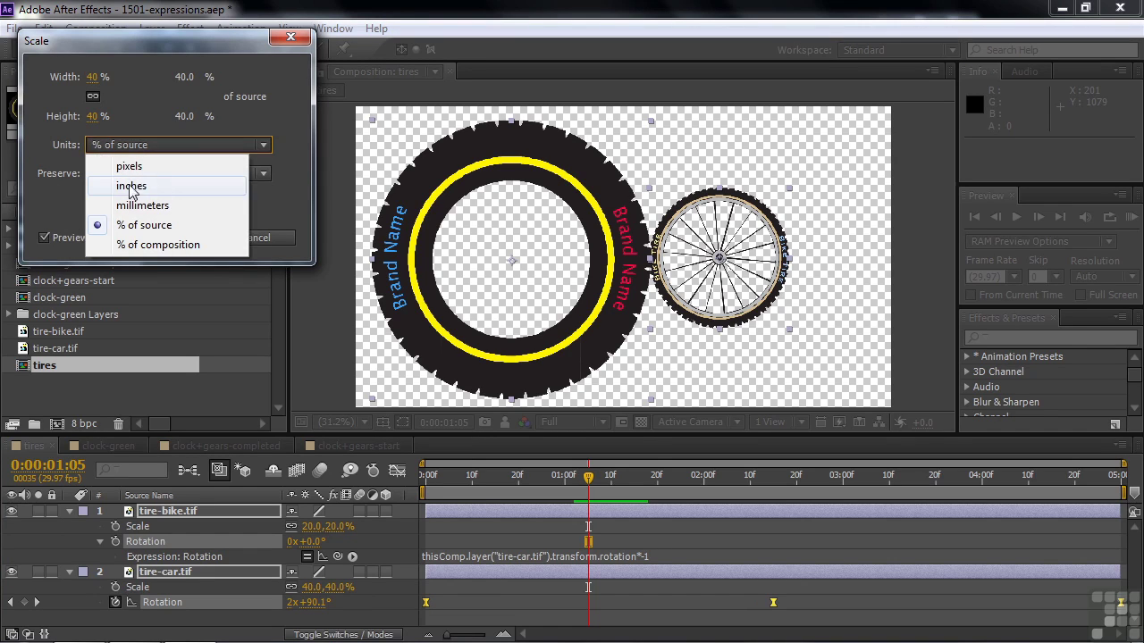
click(129, 166)
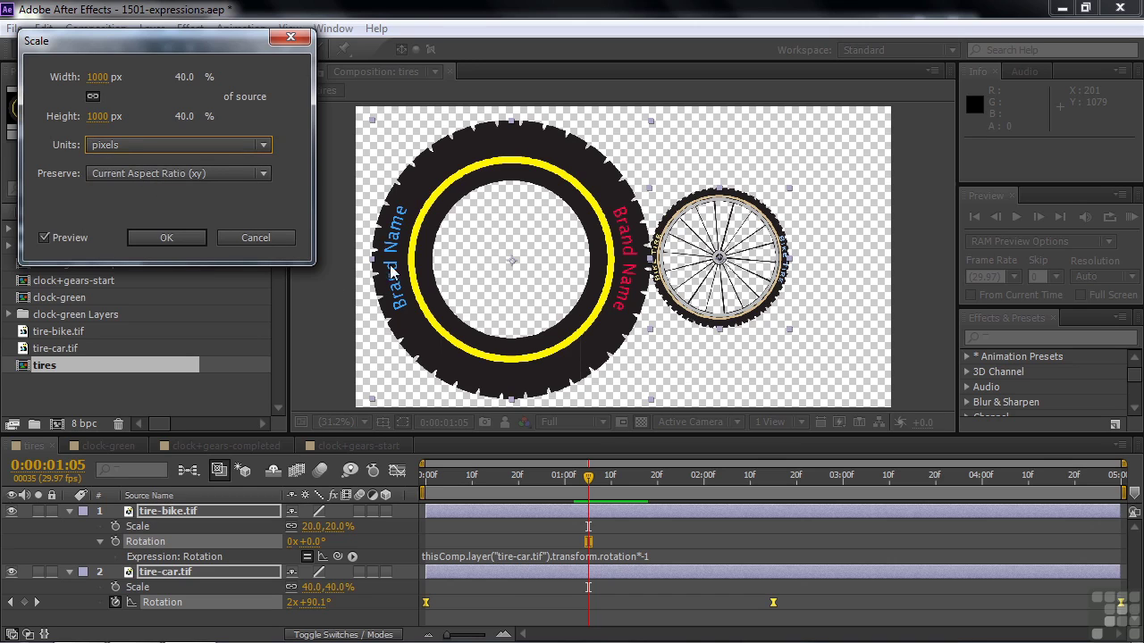
click(275, 239)
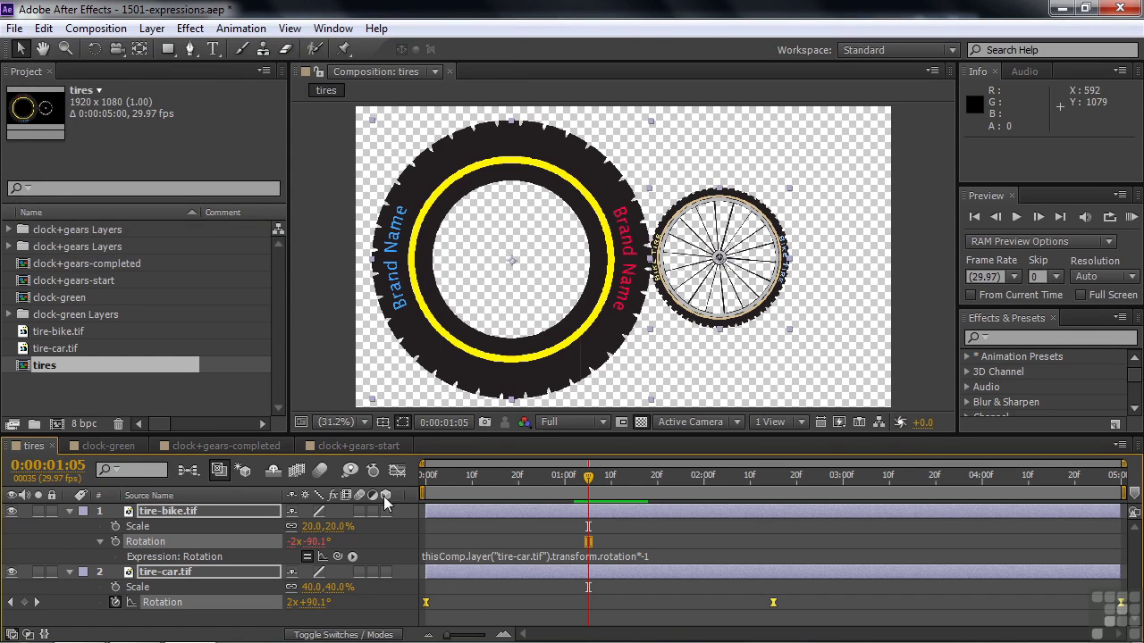
Check tire-bike.tif's scaled size in pixels without changing its Scale.
right_click(308, 526)
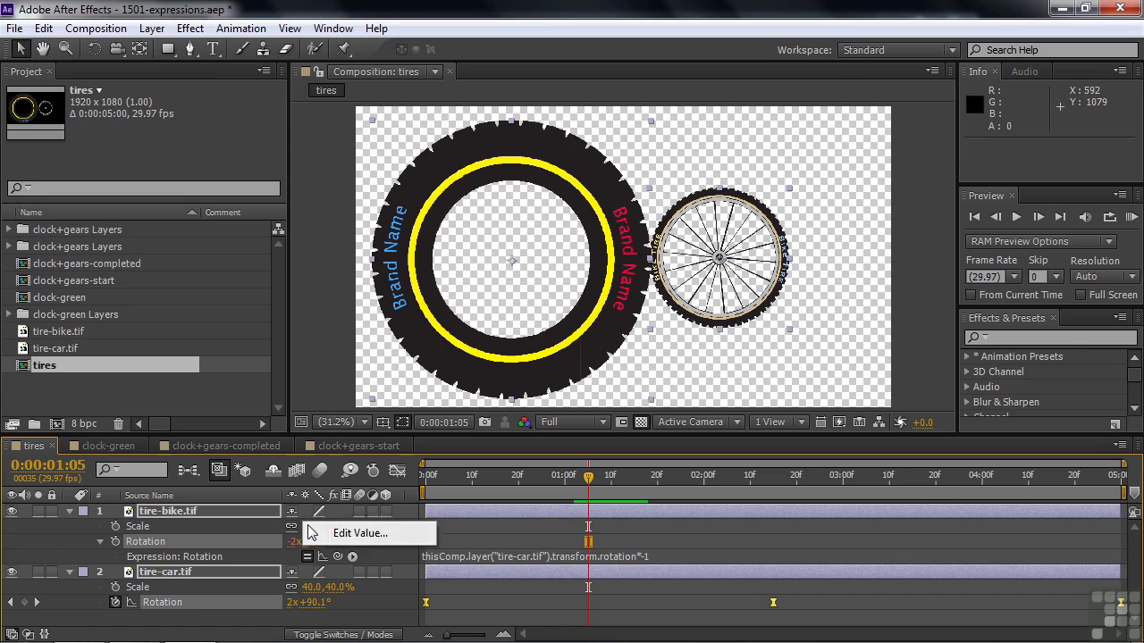
click(359, 533)
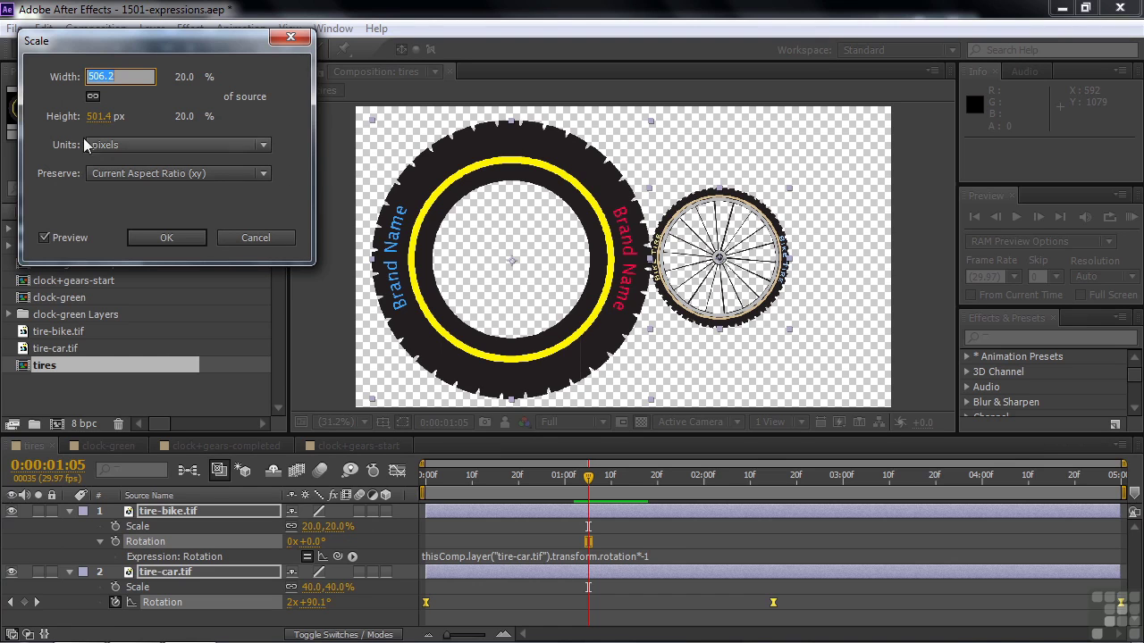
click(267, 240)
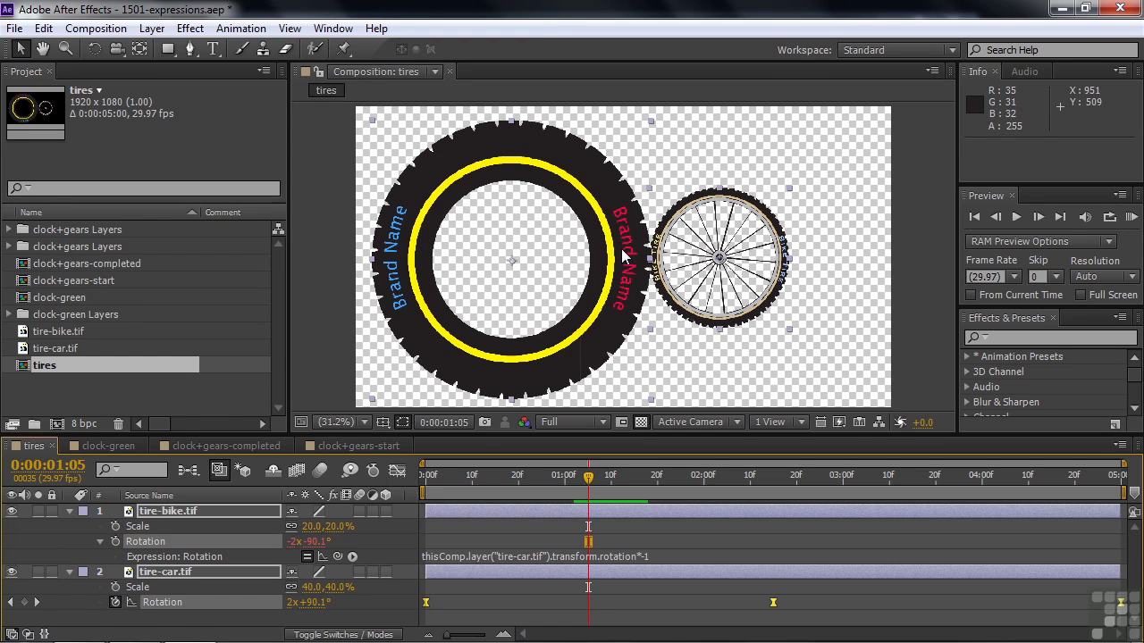
Change the multiplier in tire-bike.tif's Rotation expression to -2 and preview the motion from the composition's start.
click(653, 563)
click(653, 556)
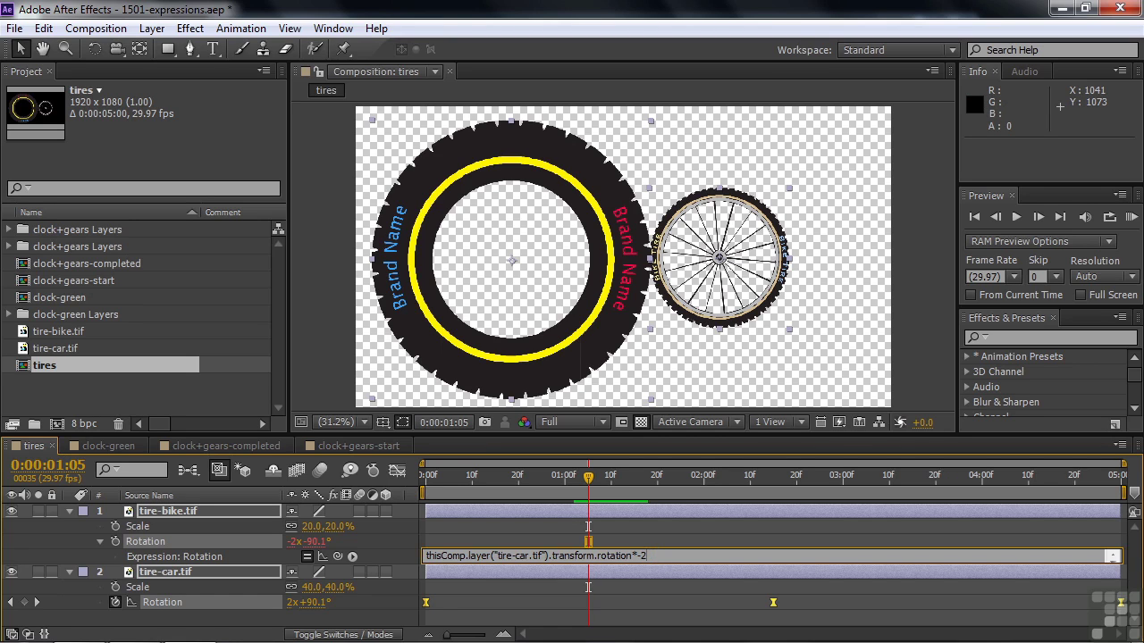
key(KP_Enter)
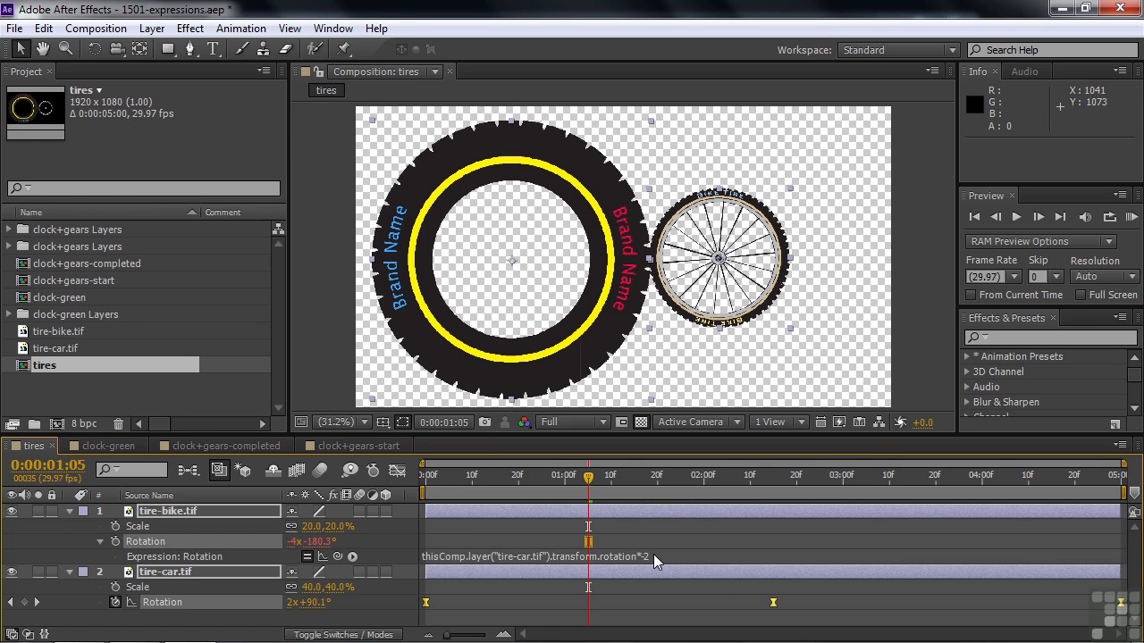
drag(588, 478, 421, 498)
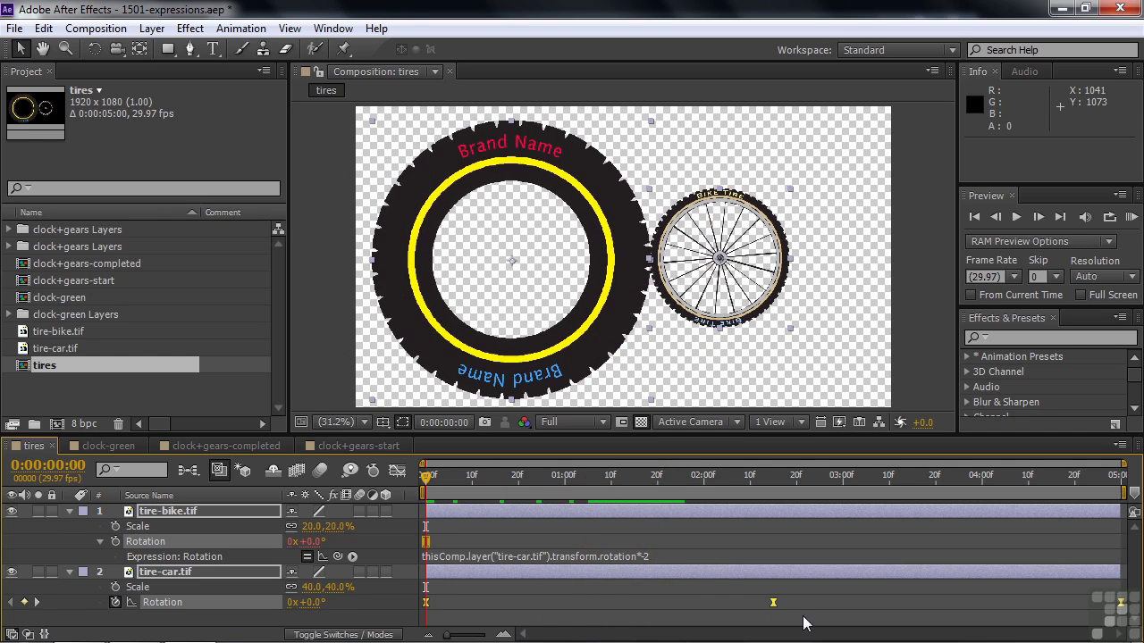
key(space)
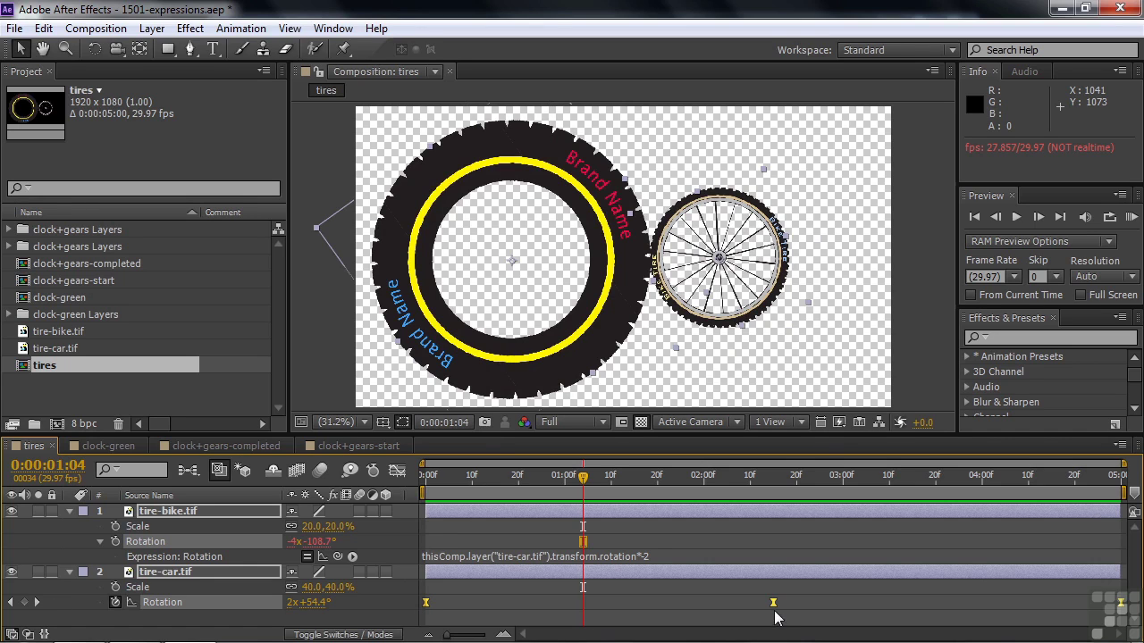
Set tire-car.tif's Rotation keyframe at 0:00:02:15 to 2x+0.0° and preview both tires from the composition's start.
click(38, 604)
click(582, 614)
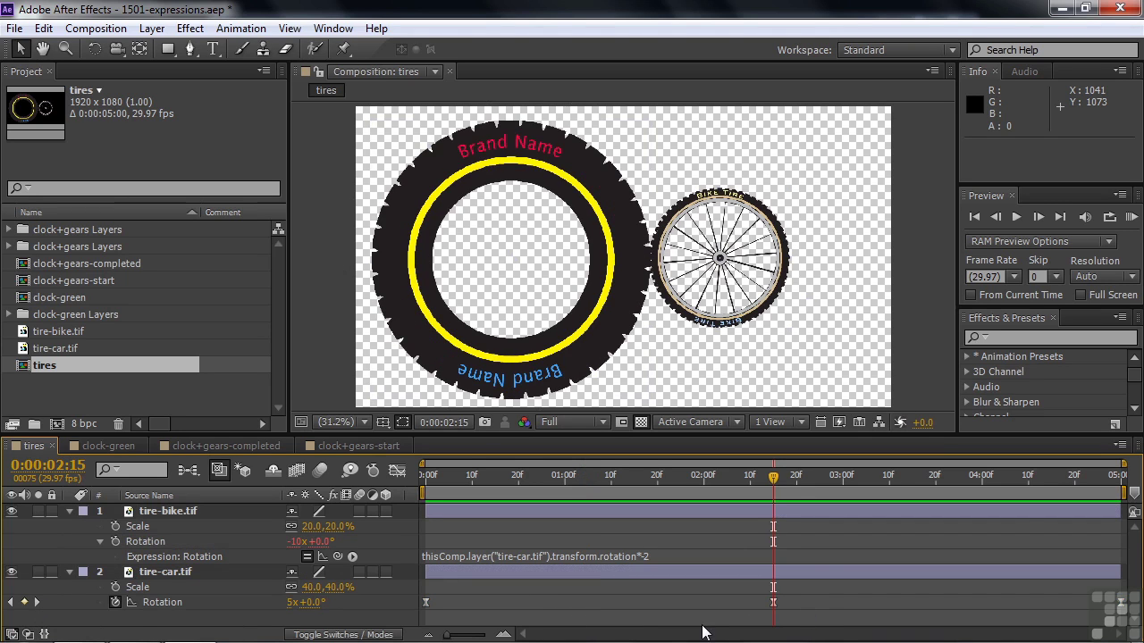
click(289, 603)
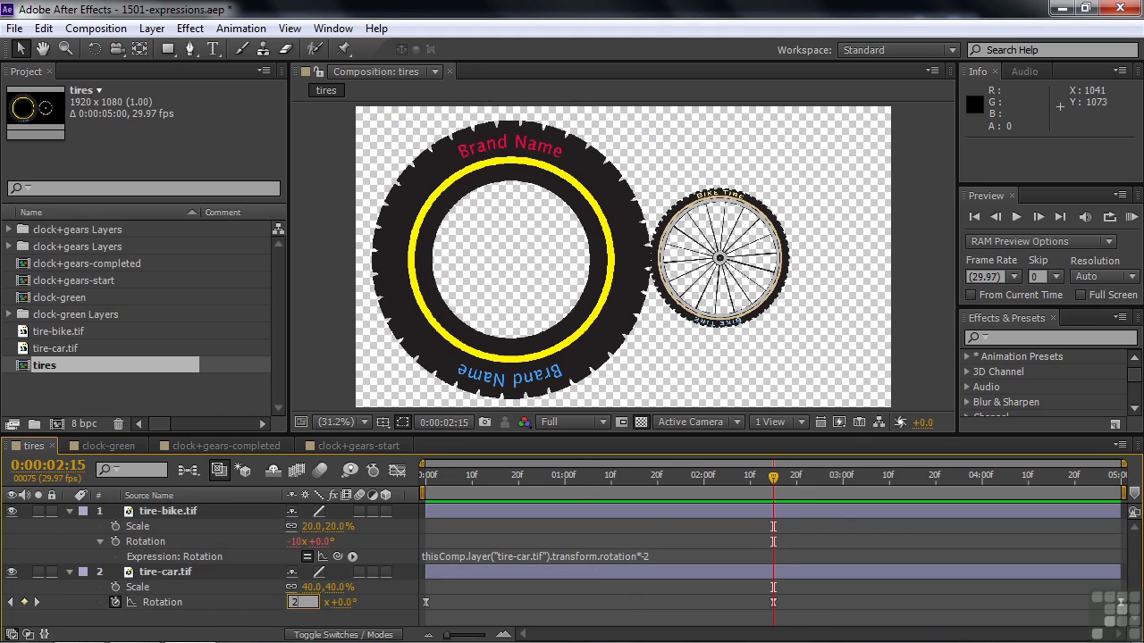
text(2)
key(Tab)
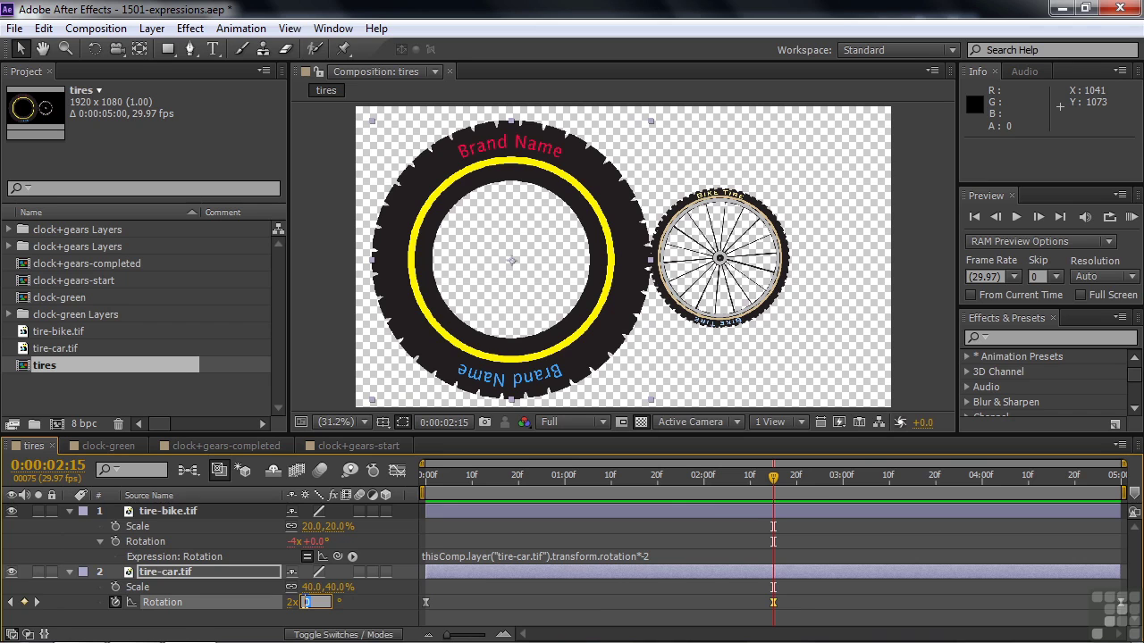
text(0)
drag(776, 480, 406, 508)
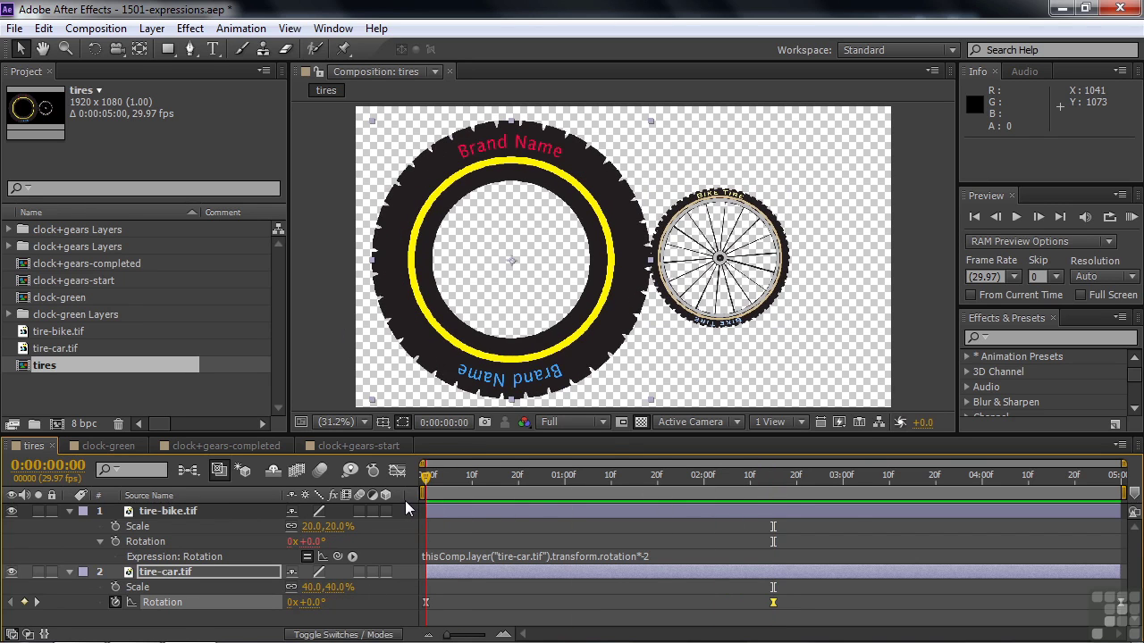
key(space)
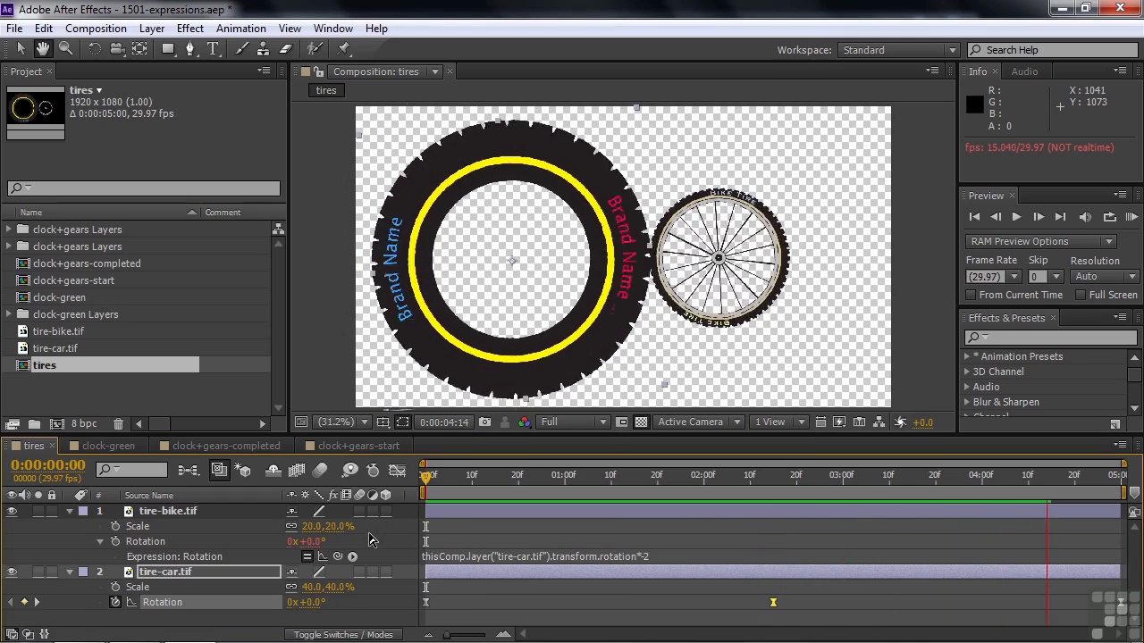
key(space)
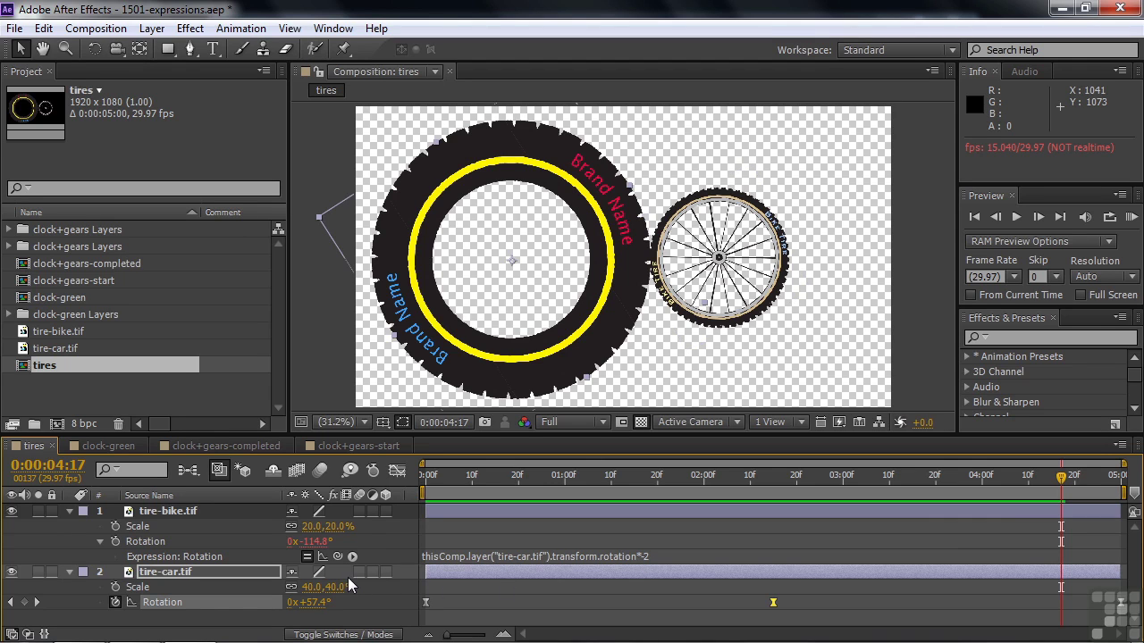
Switch to the clock-green composition and add a Rotation keyframe to the minute hand layer at 0:00:00:00.
click(88, 444)
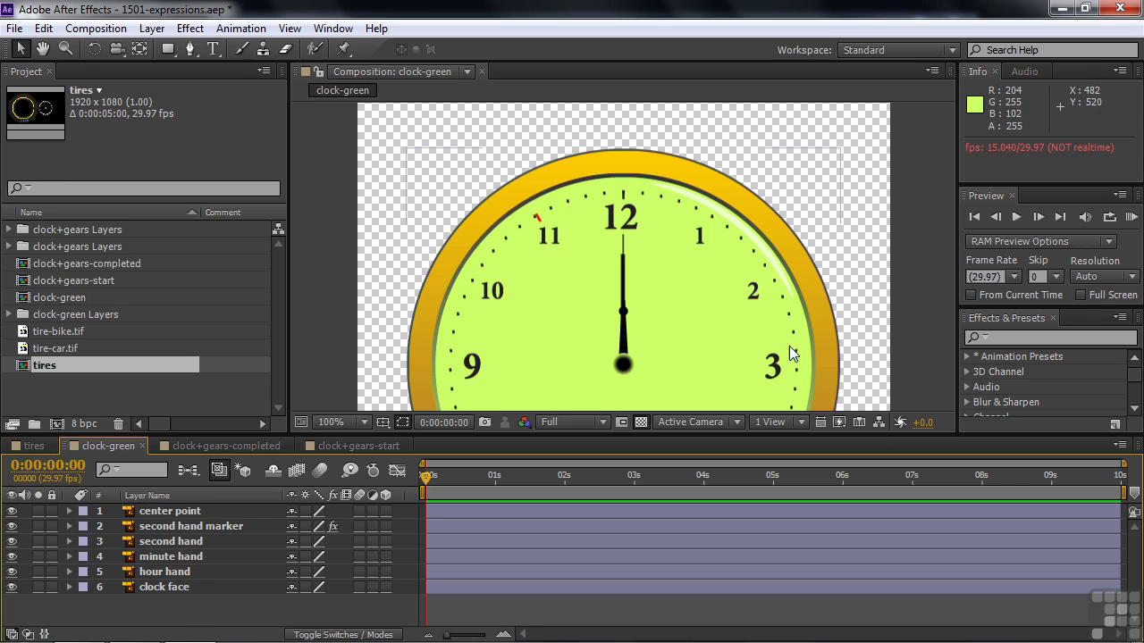
key(space)
drag(809, 321, 809, 223)
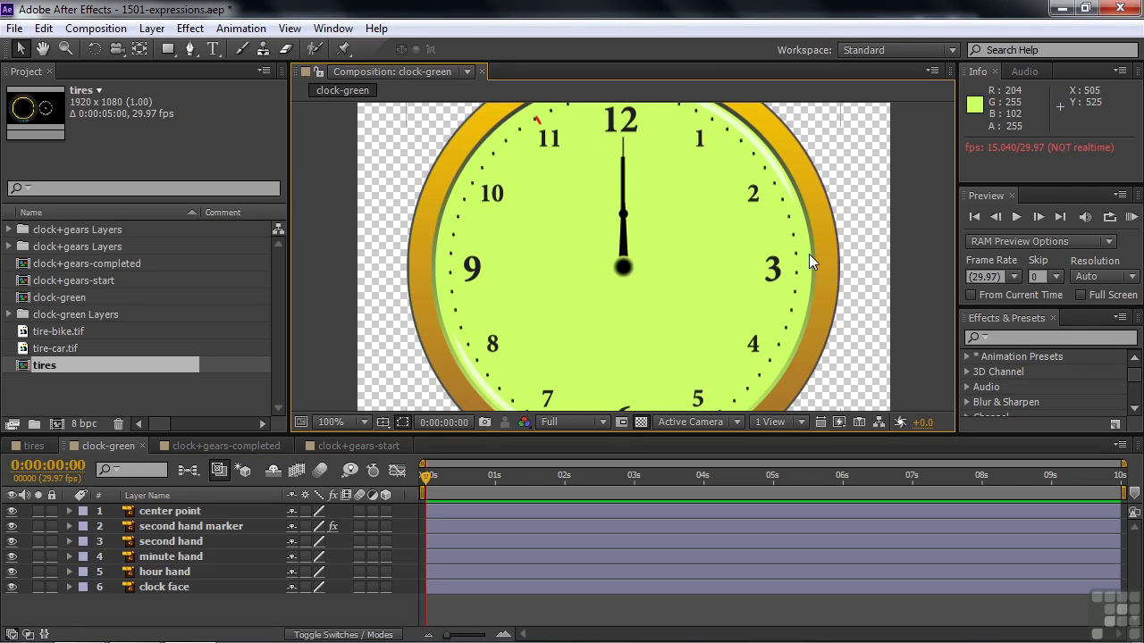
click(144, 553)
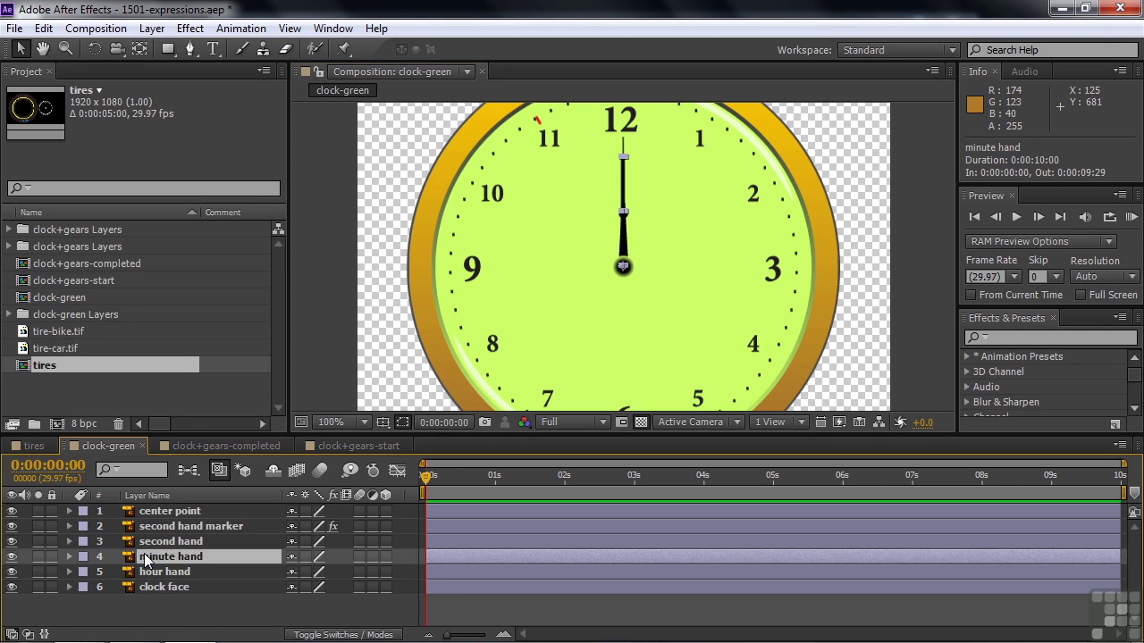
key(r)
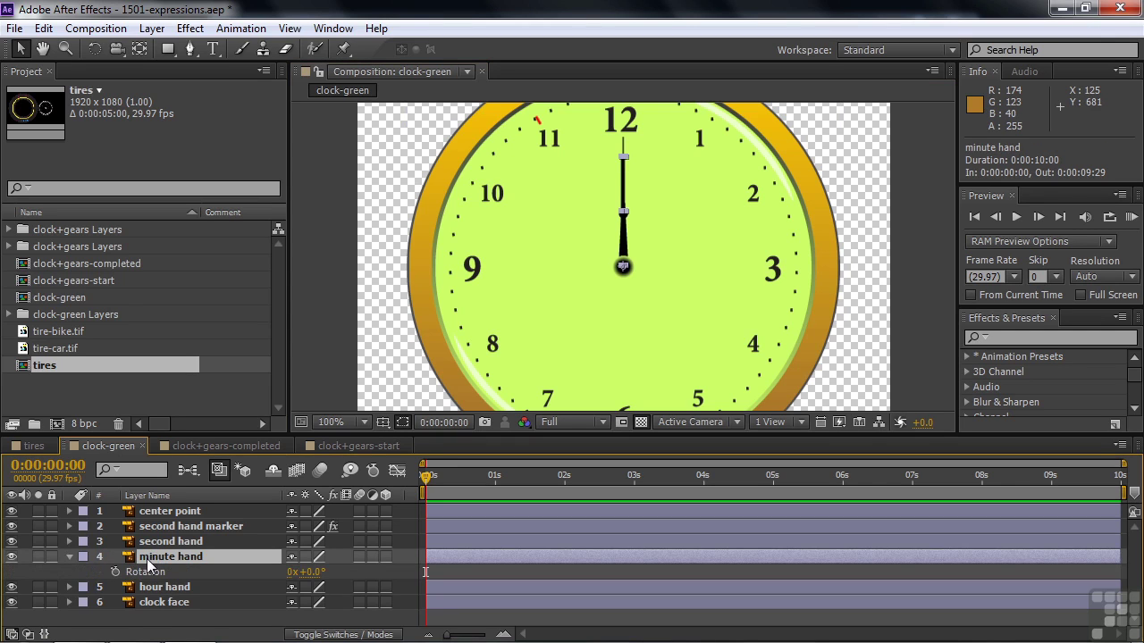
click(115, 572)
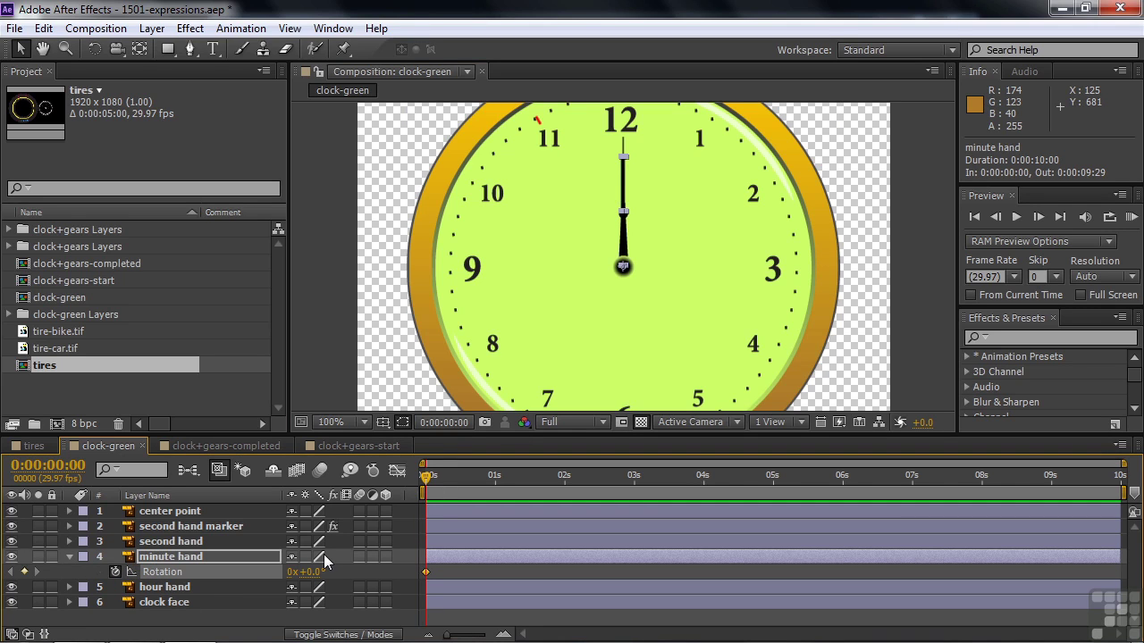
Set the minute hand's Rotation to 12x+0.0° at 0:00:10:00 and return to the composition's start.
key(End)
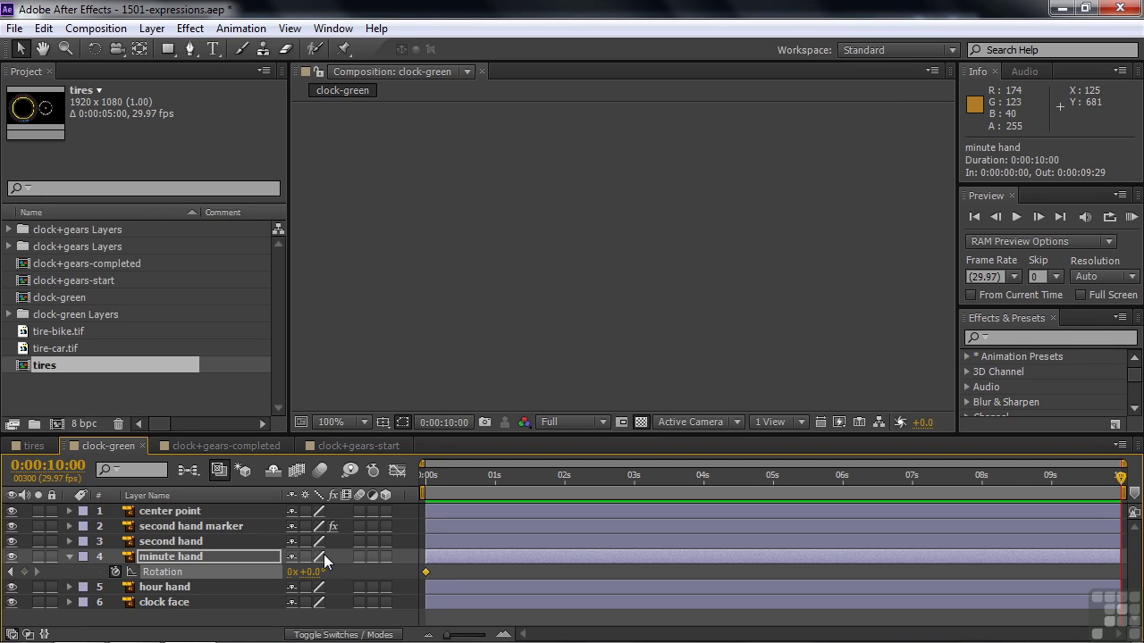
click(292, 573)
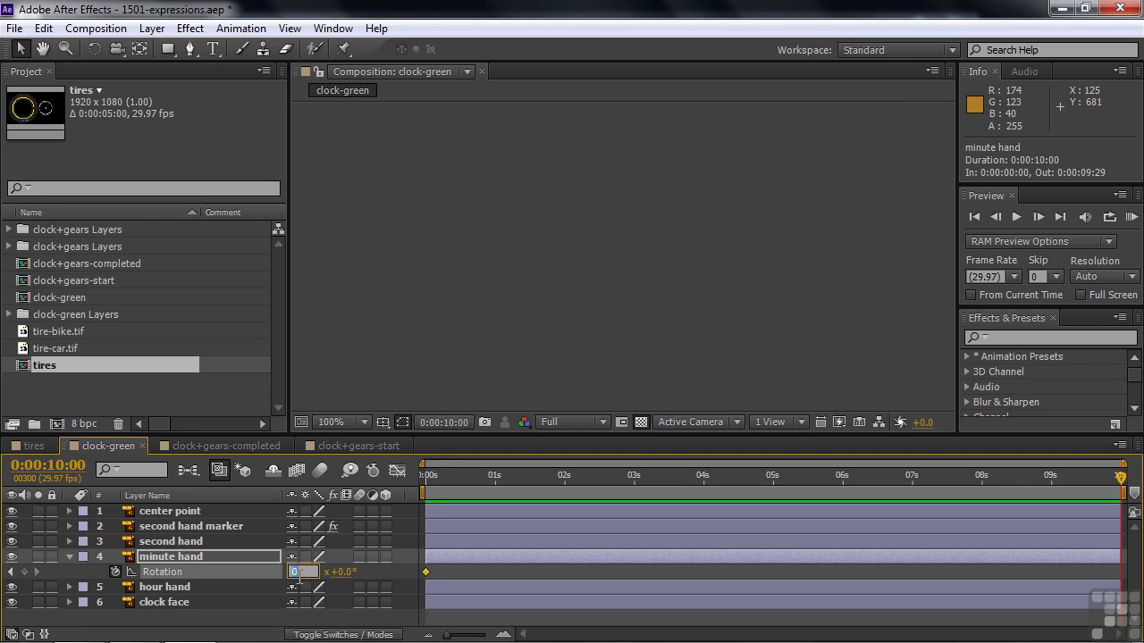
text(12)
key(Return)
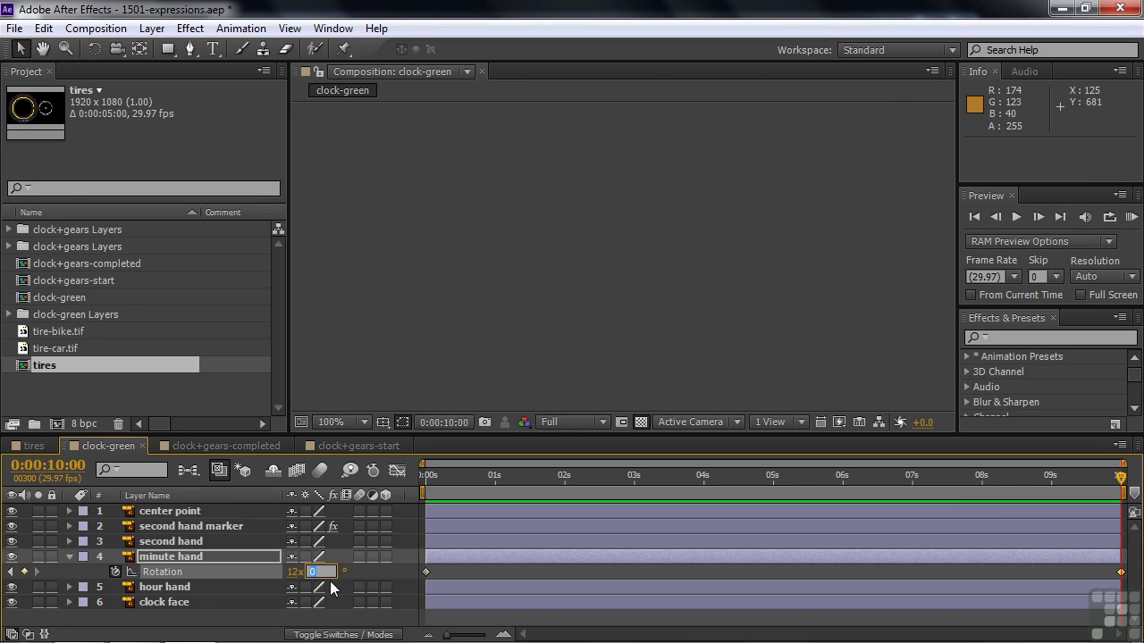
drag(464, 474, 413, 465)
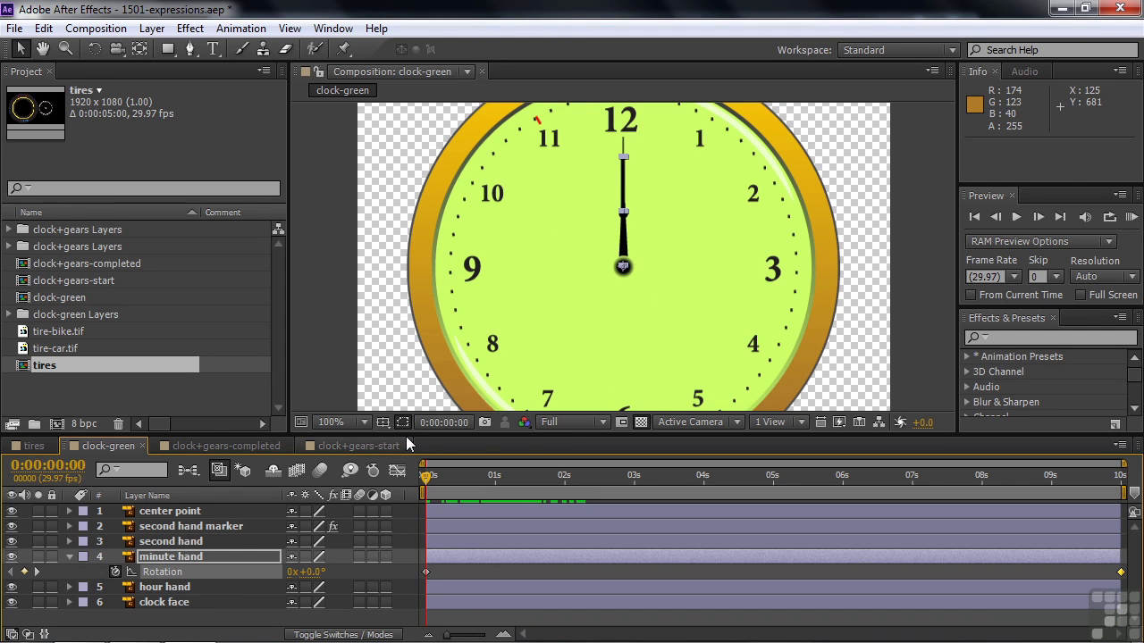
Add a Rotation expression to the second hand layer that multiplies the minute hand's Rotation by 60, and preview the motion.
click(155, 541)
key(r)
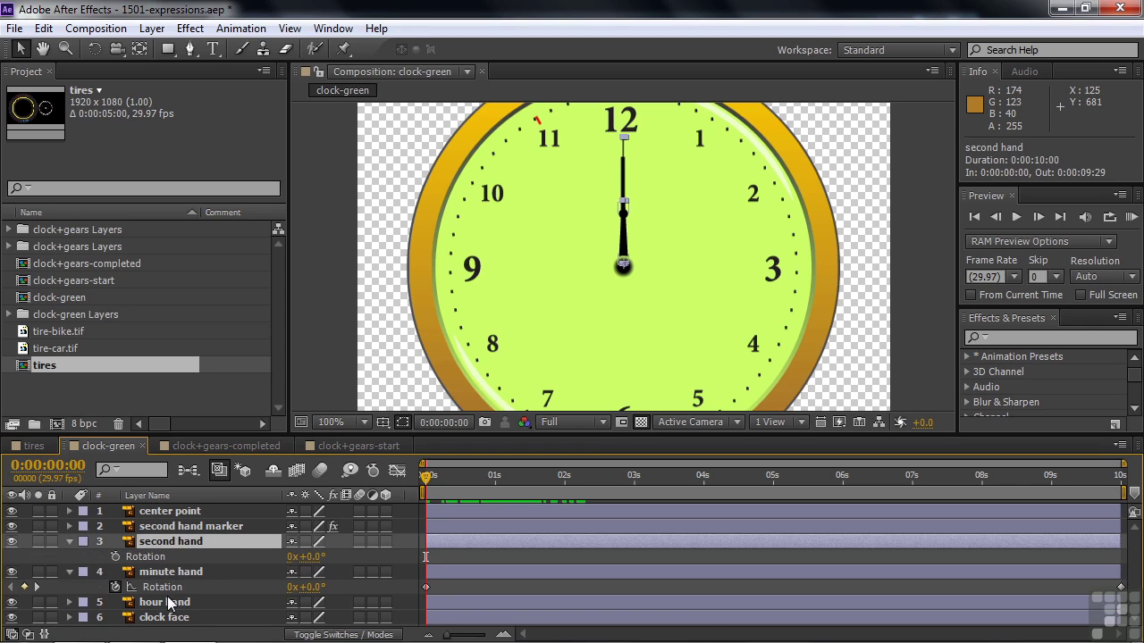
alt+click(115, 557)
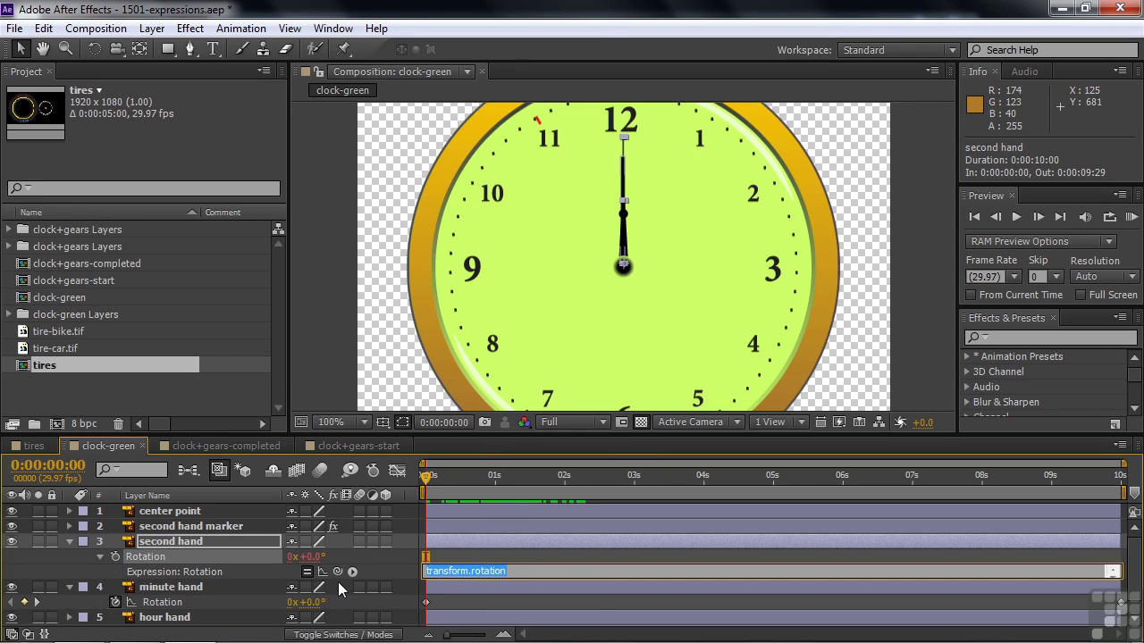
drag(337, 572, 173, 608)
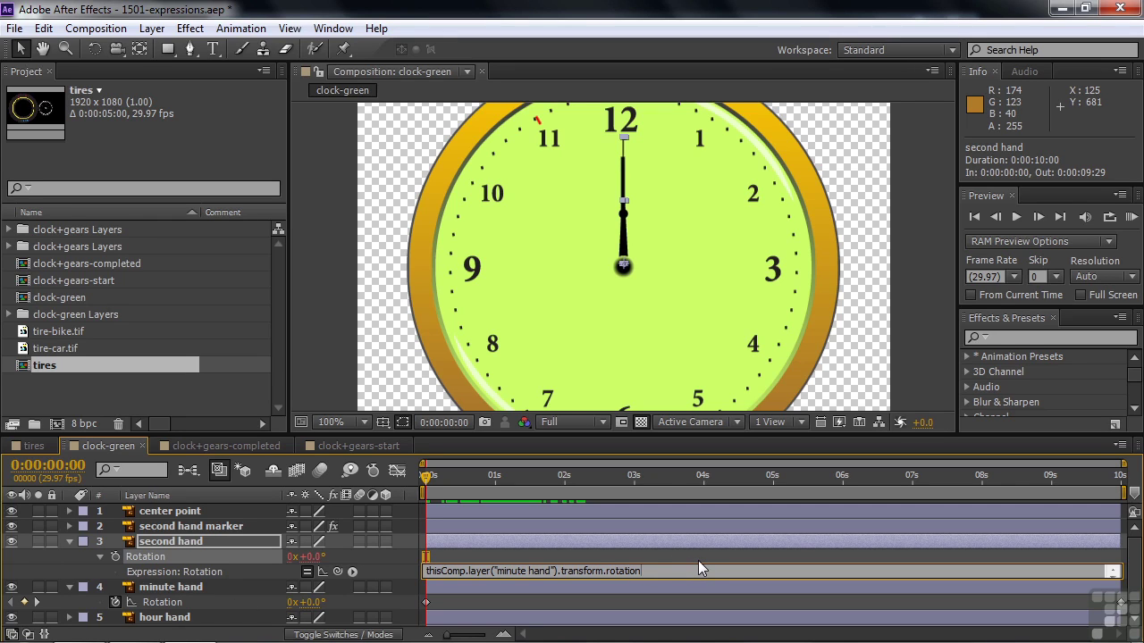
text(*60)
key(KP_Enter)
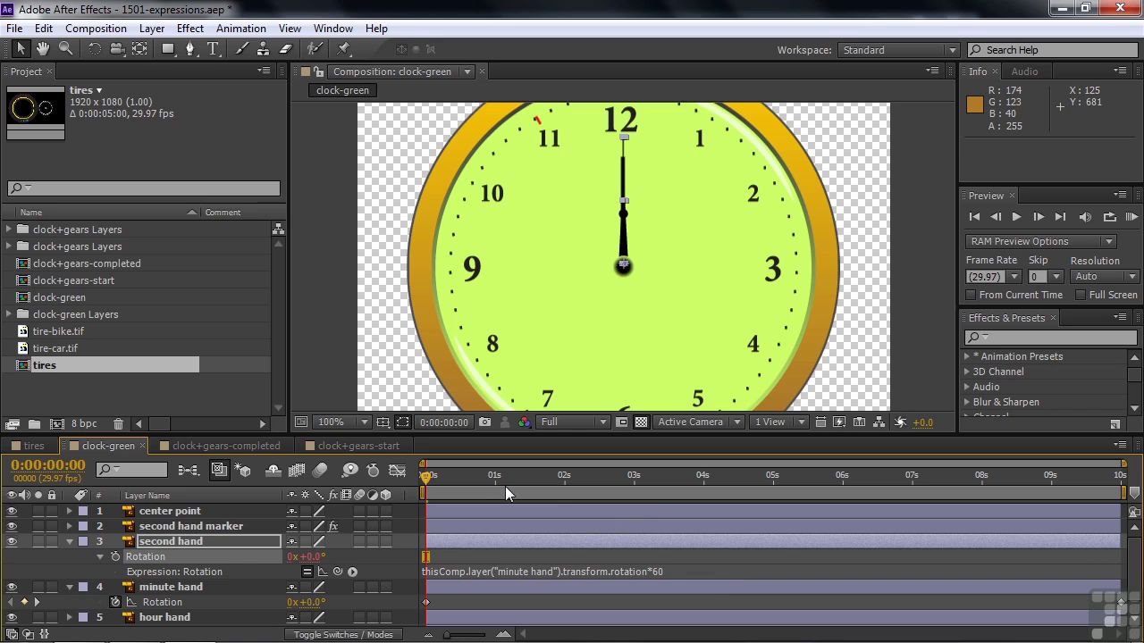
key(space)
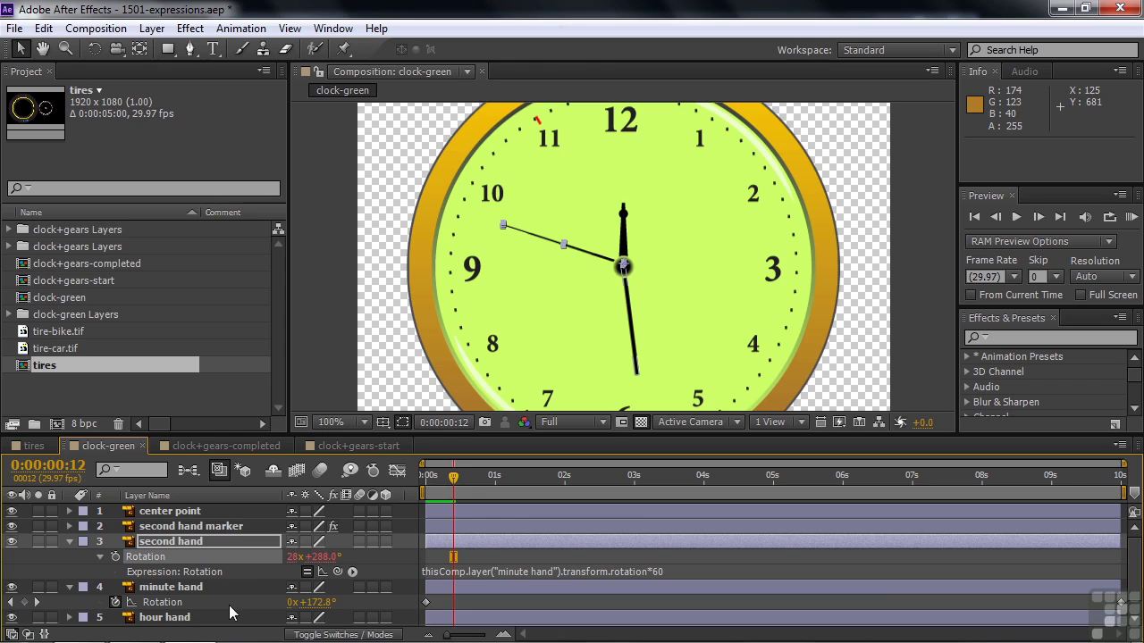
scroll(1087, 572, down, 1)
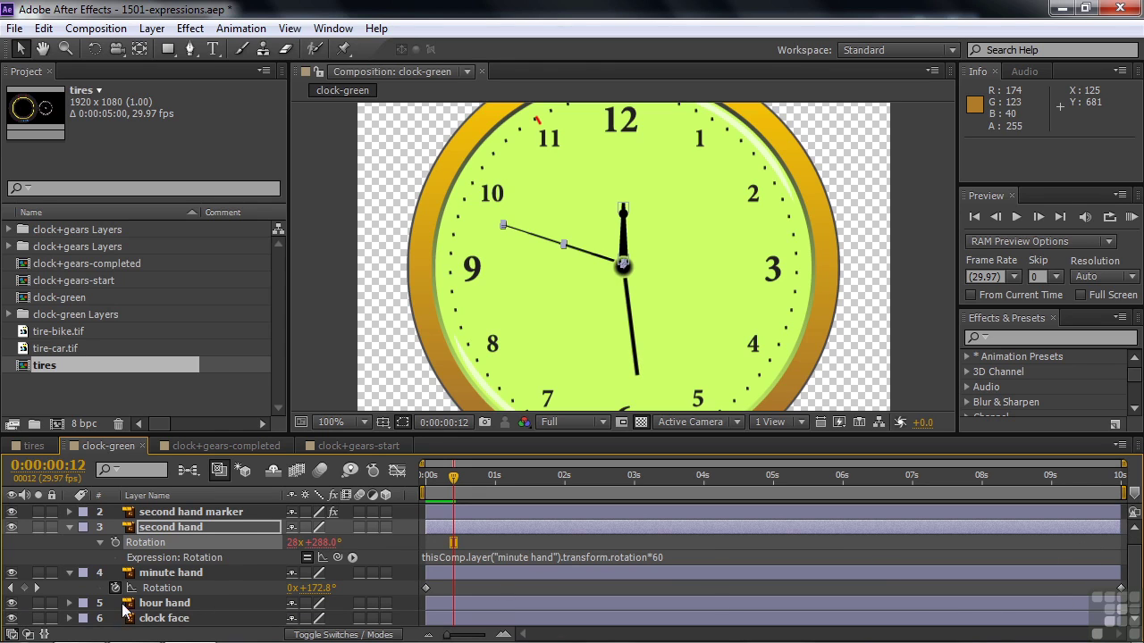
Add a Rotation expression to the hour hand layer that divides the minute hand's Rotation by 12, and return to the composition's start.
click(176, 605)
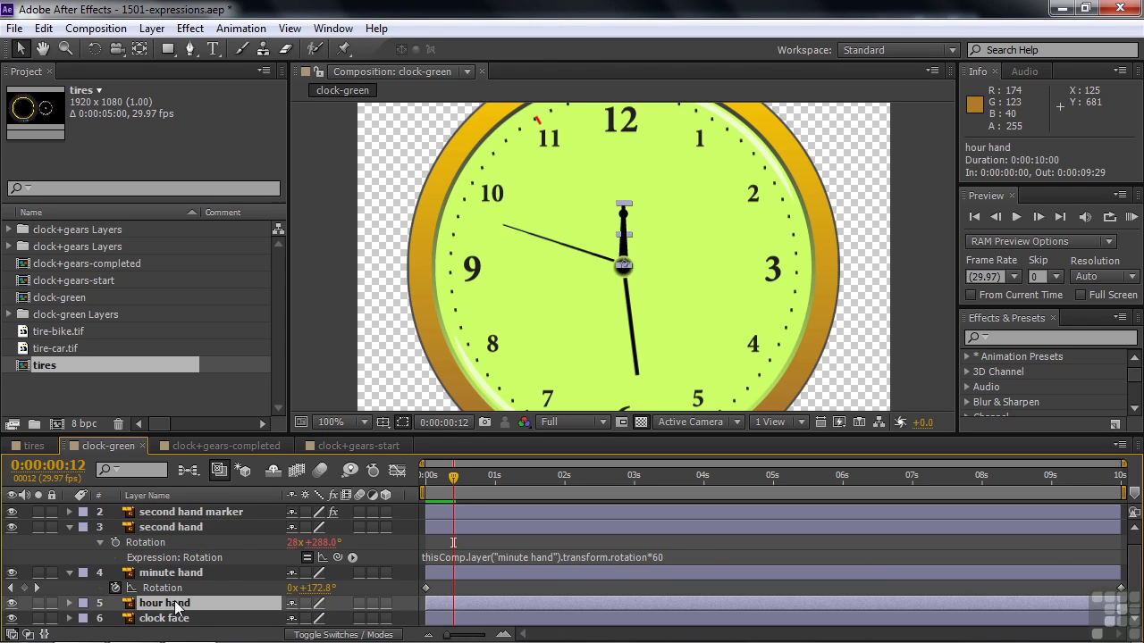
key(r)
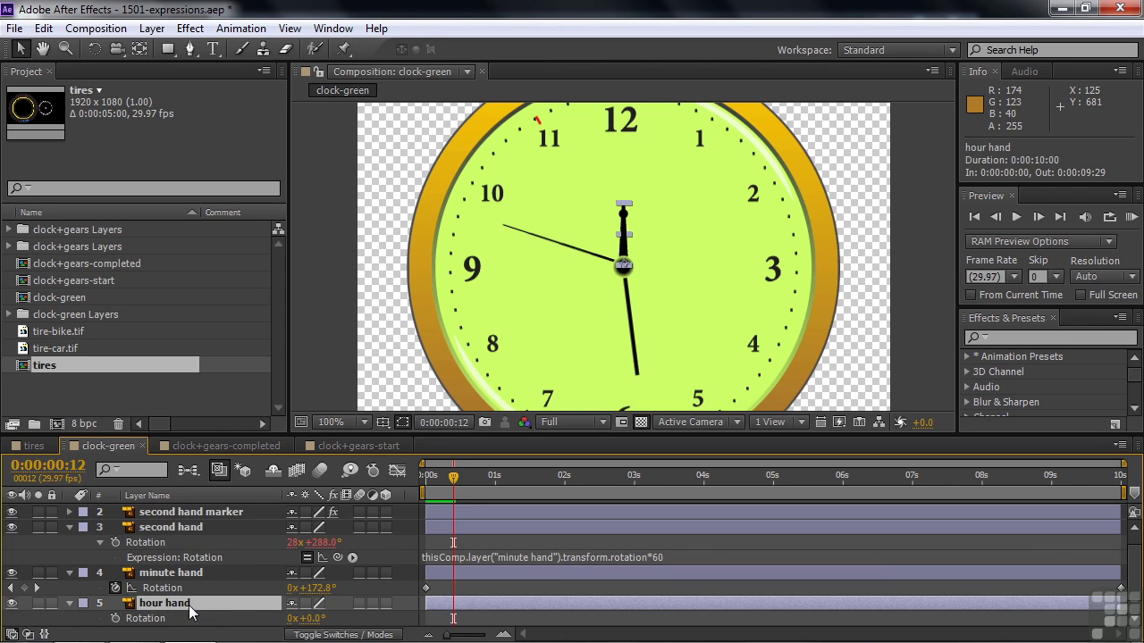
alt+click(114, 618)
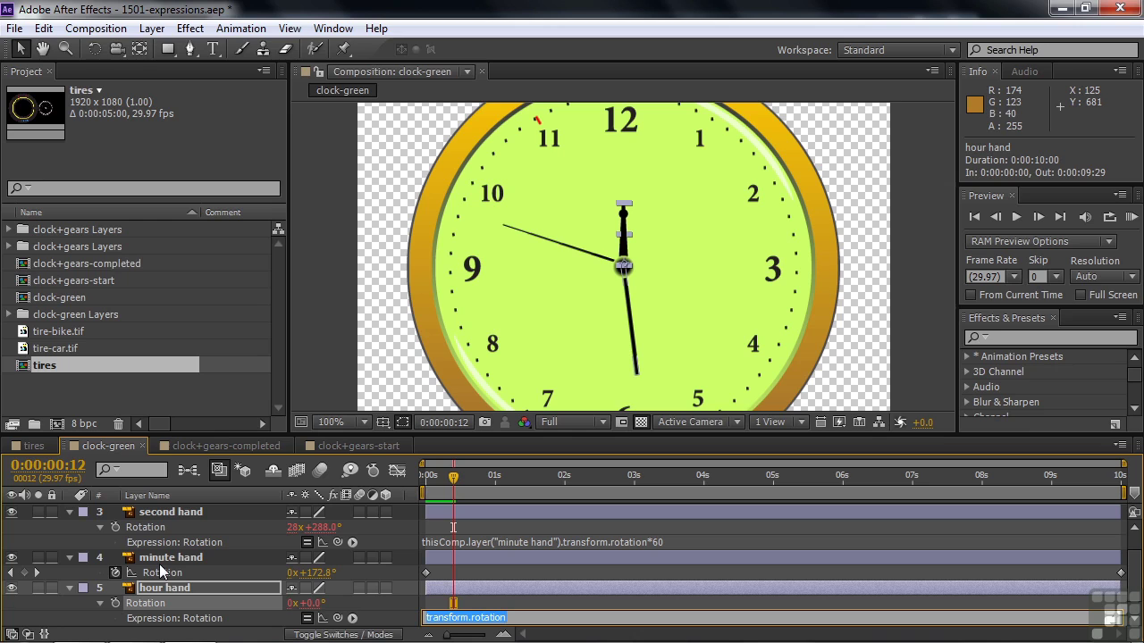
drag(338, 618, 170, 560)
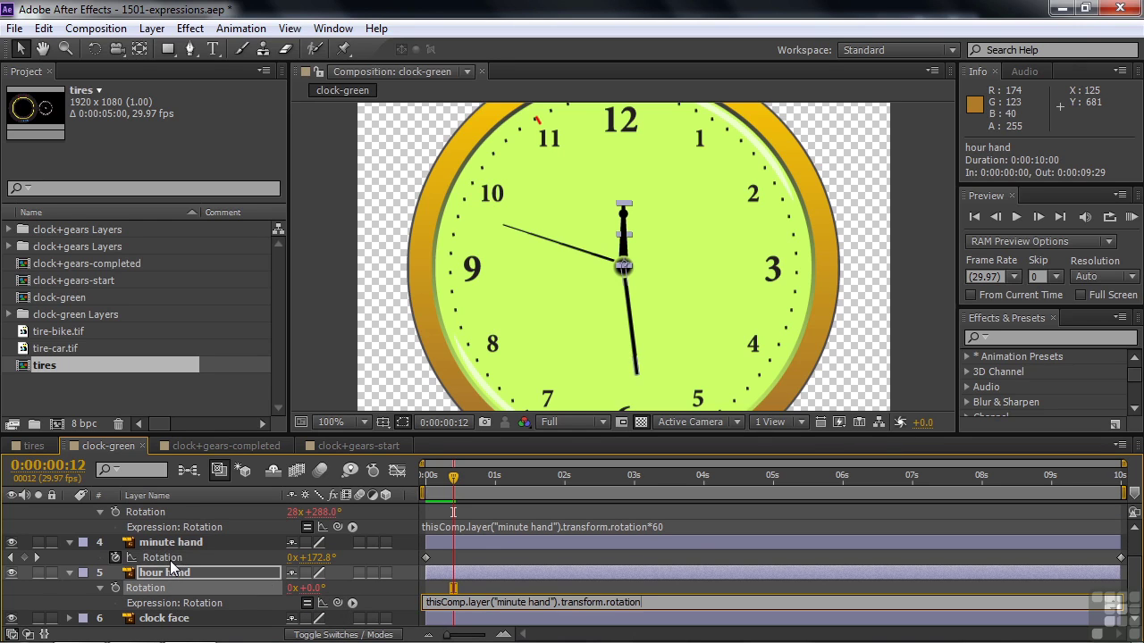
click(650, 602)
text(/12)
key(KP_Enter)
mouse_move(434, 483)
mouse_down()
mouse_move(546, 492)
mouse_move(426, 494)
mouse_up()
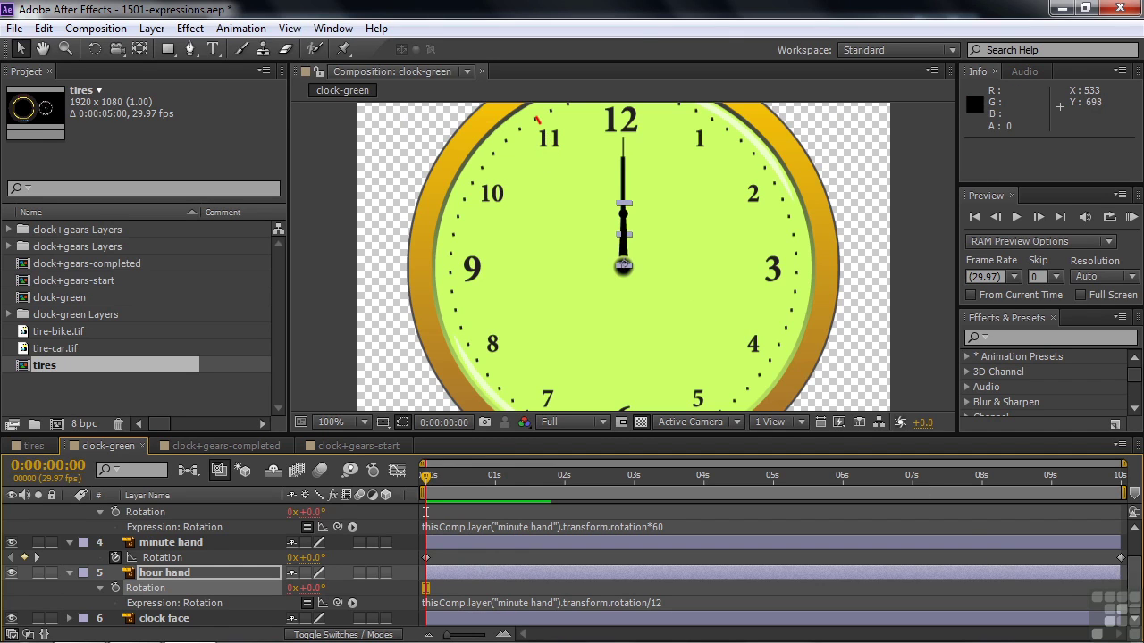
Add a Rotation expression to the second hand marker layer that links it directly to the second hand's Rotation.
scroll(1135, 594, up, 2)
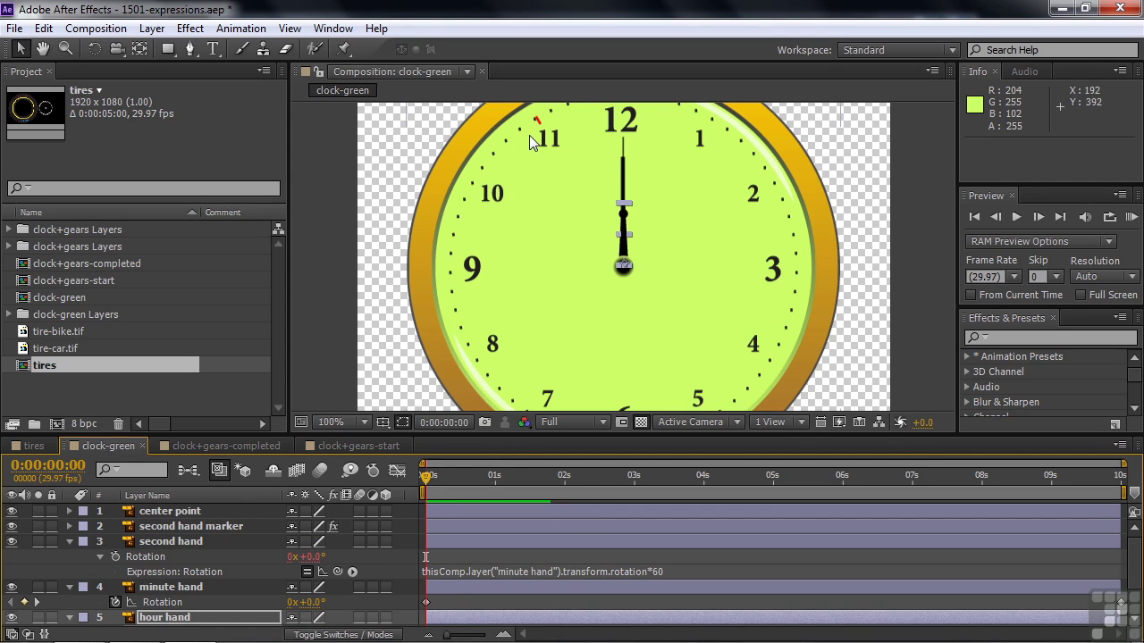
click(183, 527)
key(r)
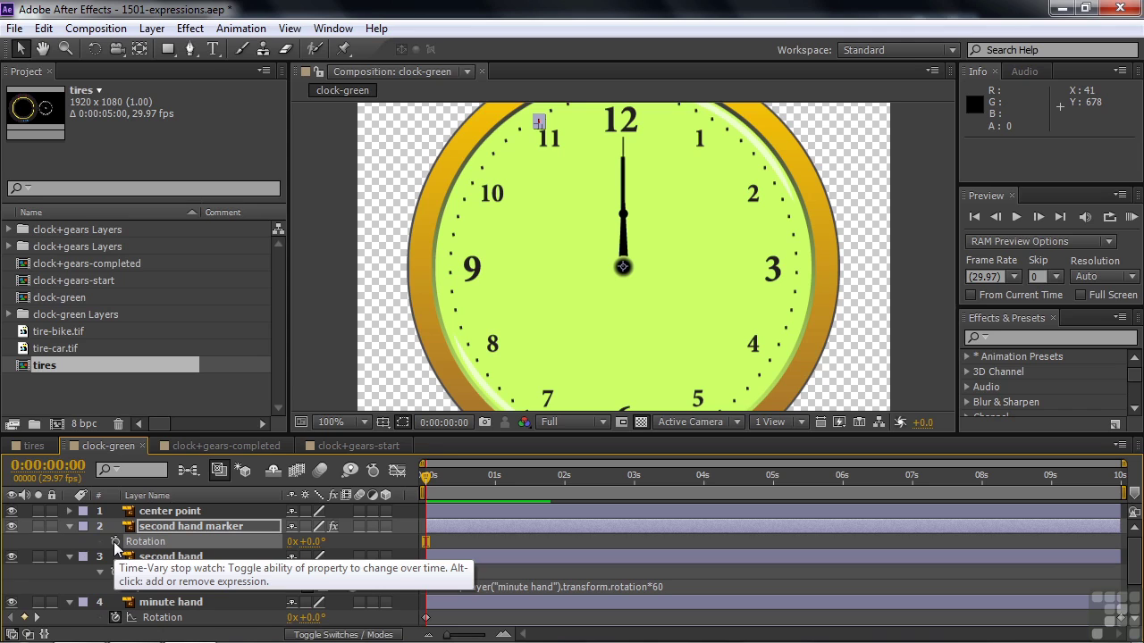
alt+click(116, 541)
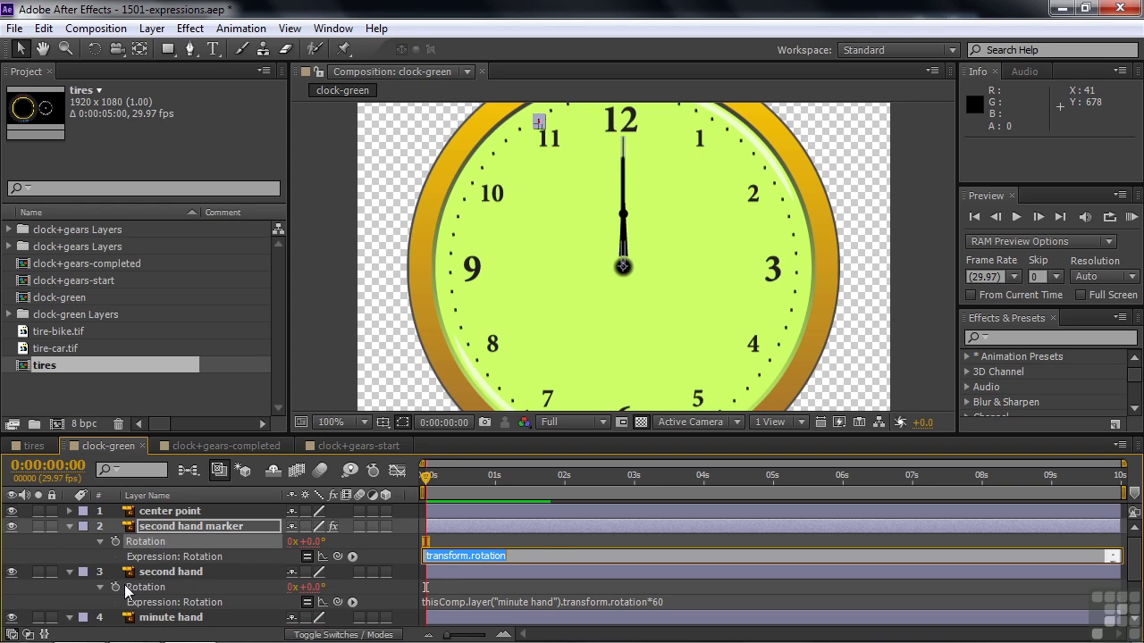
drag(280, 558, 153, 584)
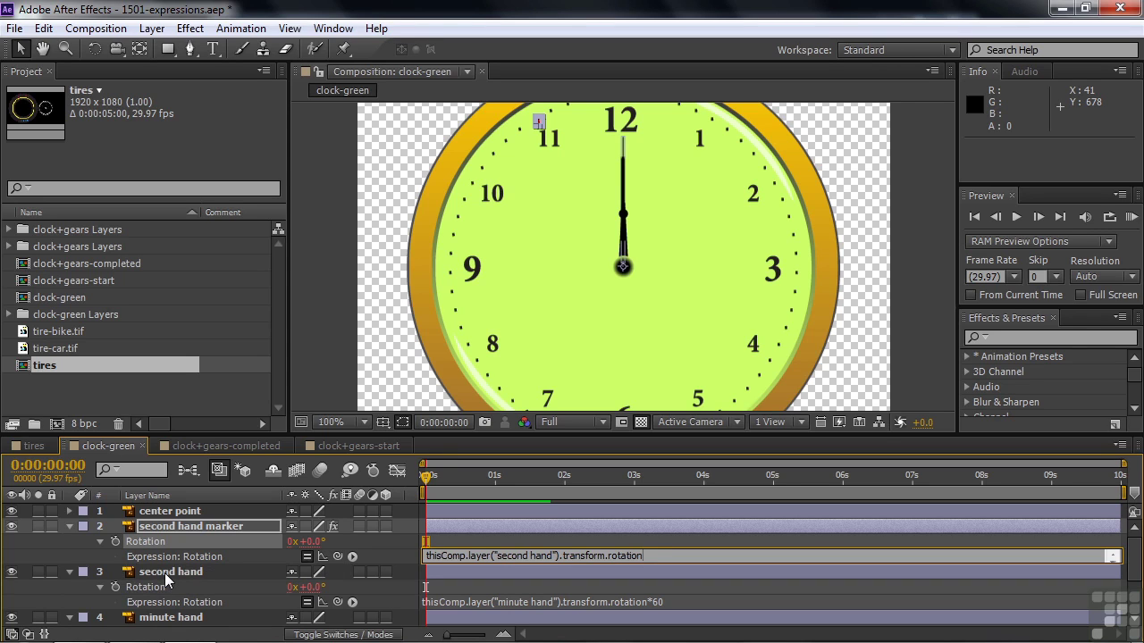
key(KP_Enter)
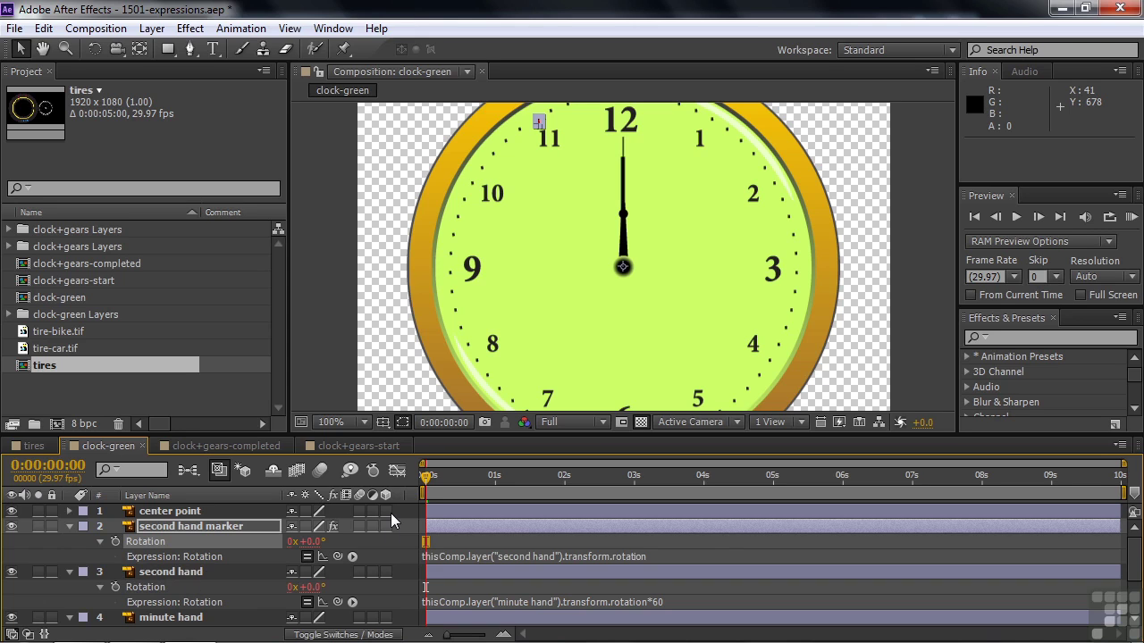
Advance frame by frame to 0:00:00:05 with the layers deselected to compare the red marker's position with the second hand.
key(Page_Down)
key(Page_Down)
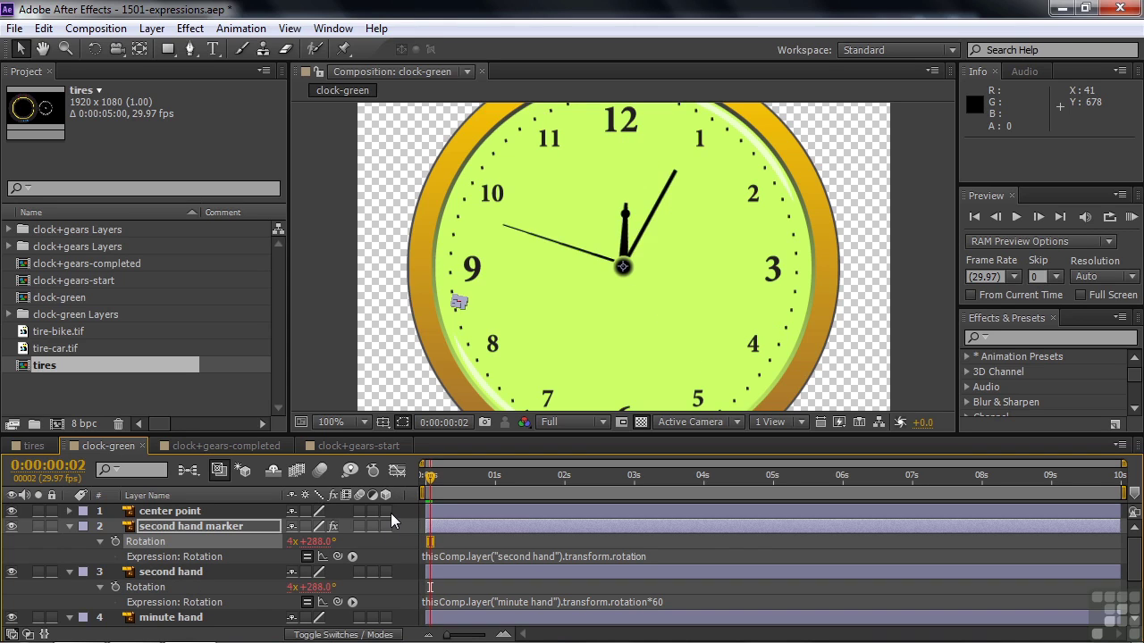
key(Page_Down)
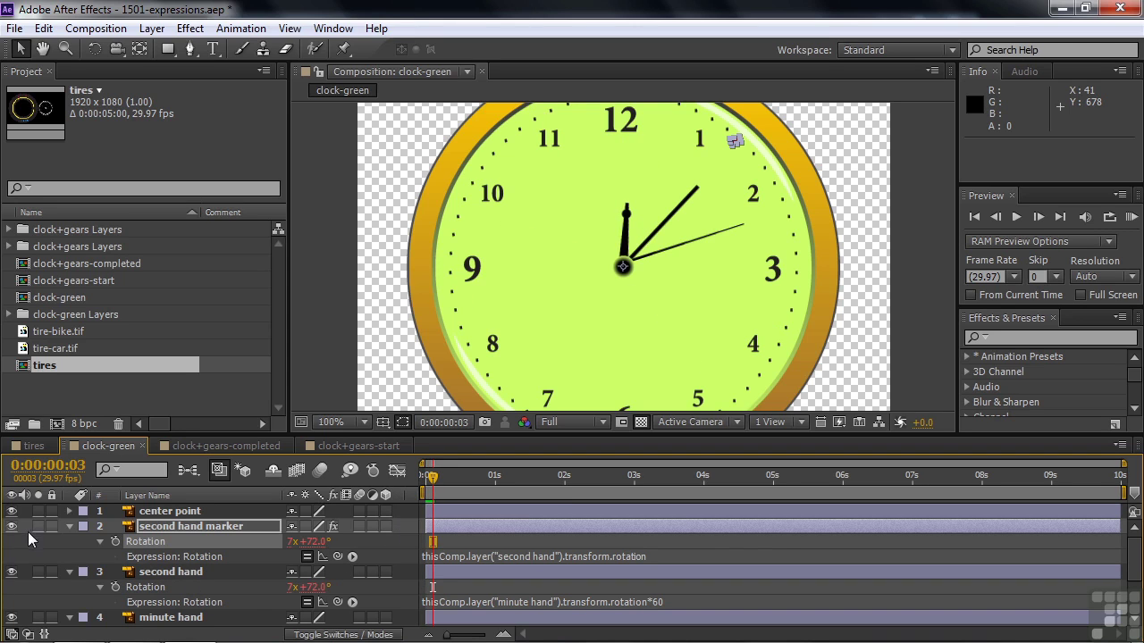
key(F2)
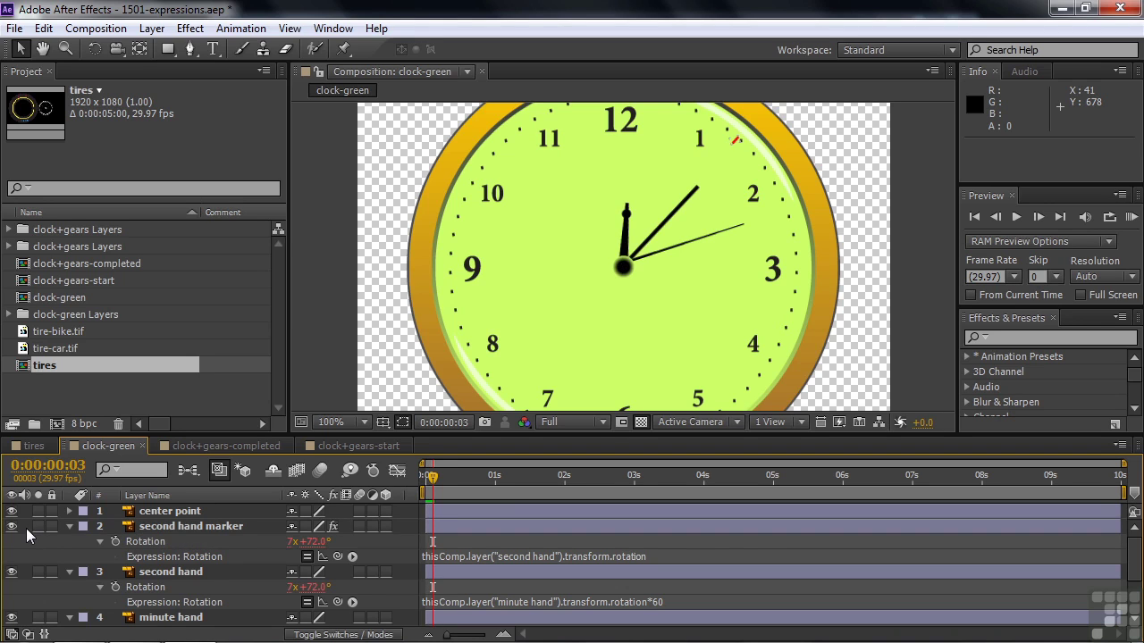
key(Page_Down)
key(Page_Down)
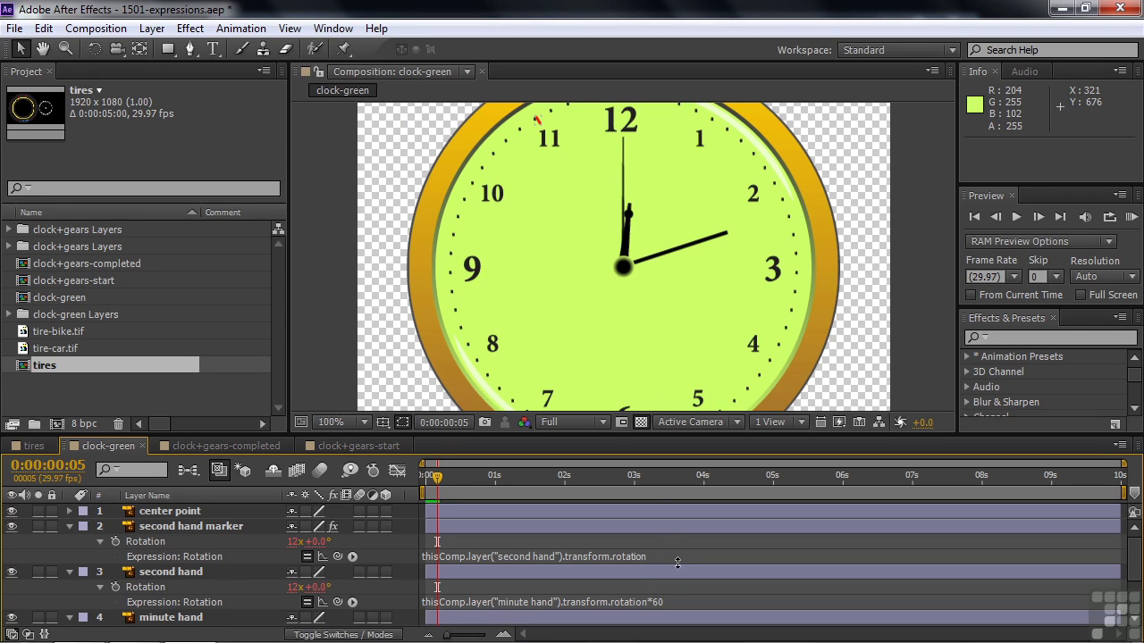
Append +30 to the second hand marker's Rotation expression to offset the marker from the second hand by 30 degrees.
click(149, 540)
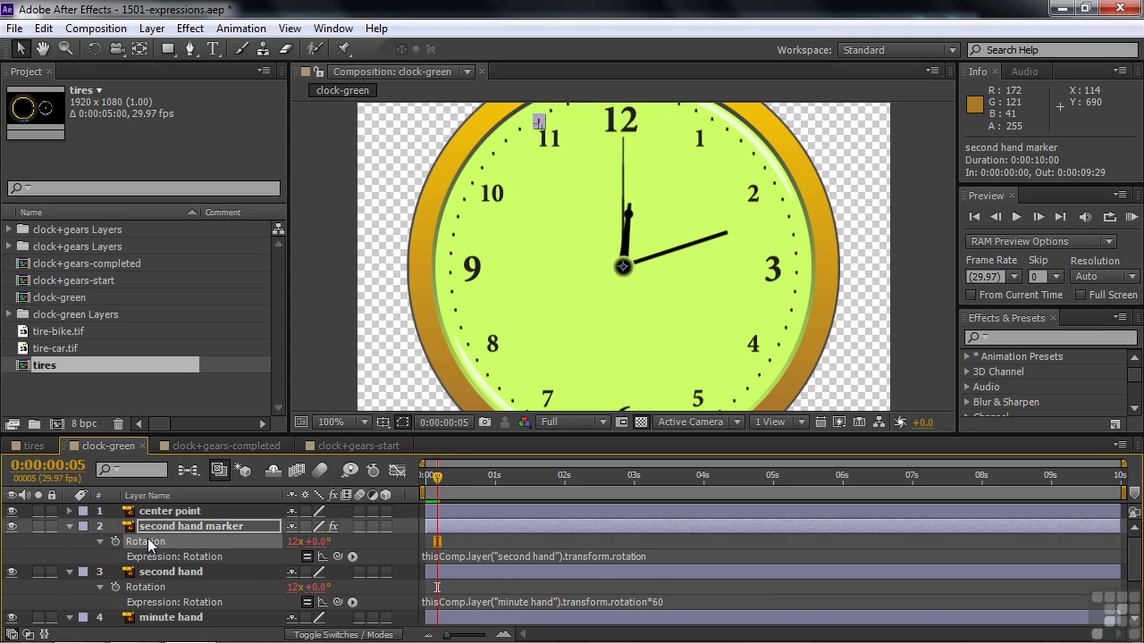
key(F2)
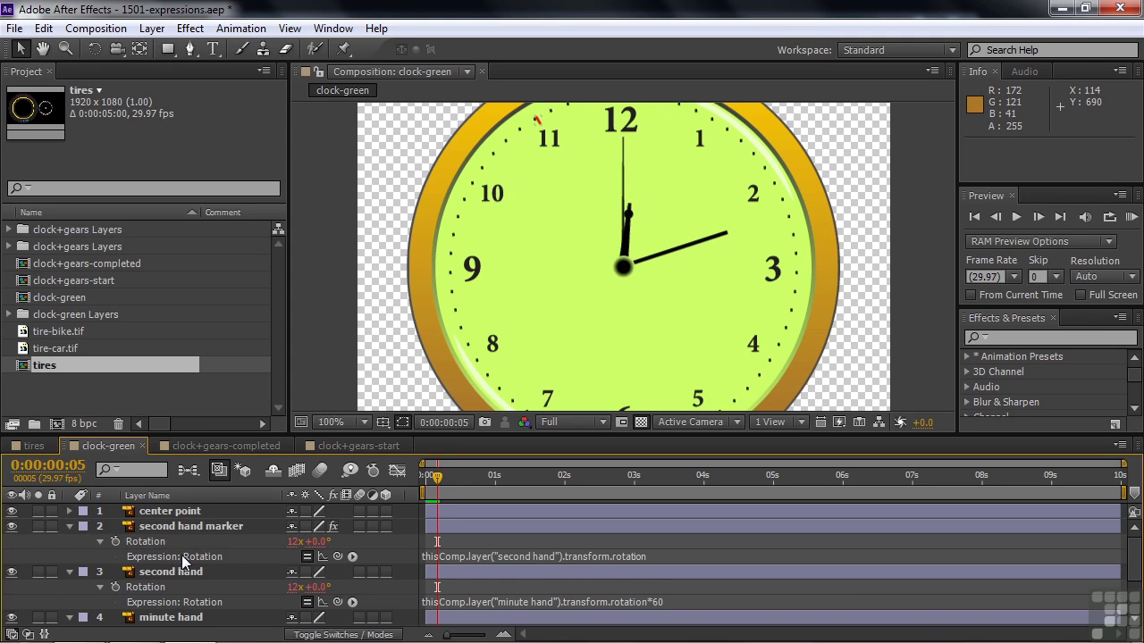
click(550, 555)
click(657, 553)
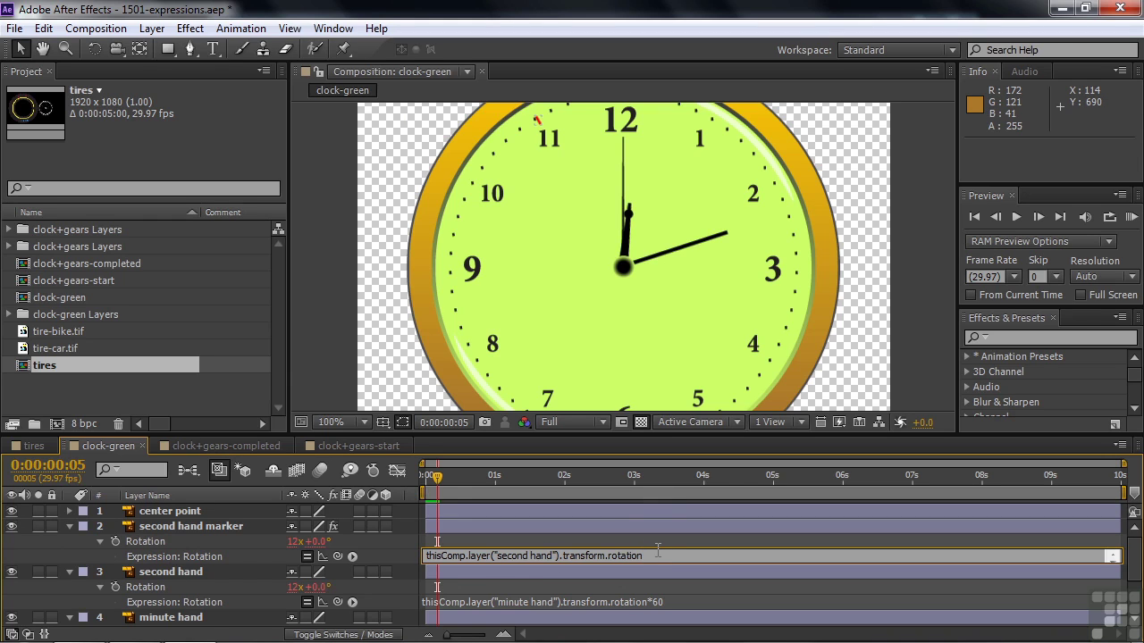
text(+30)
key(KP_Enter)
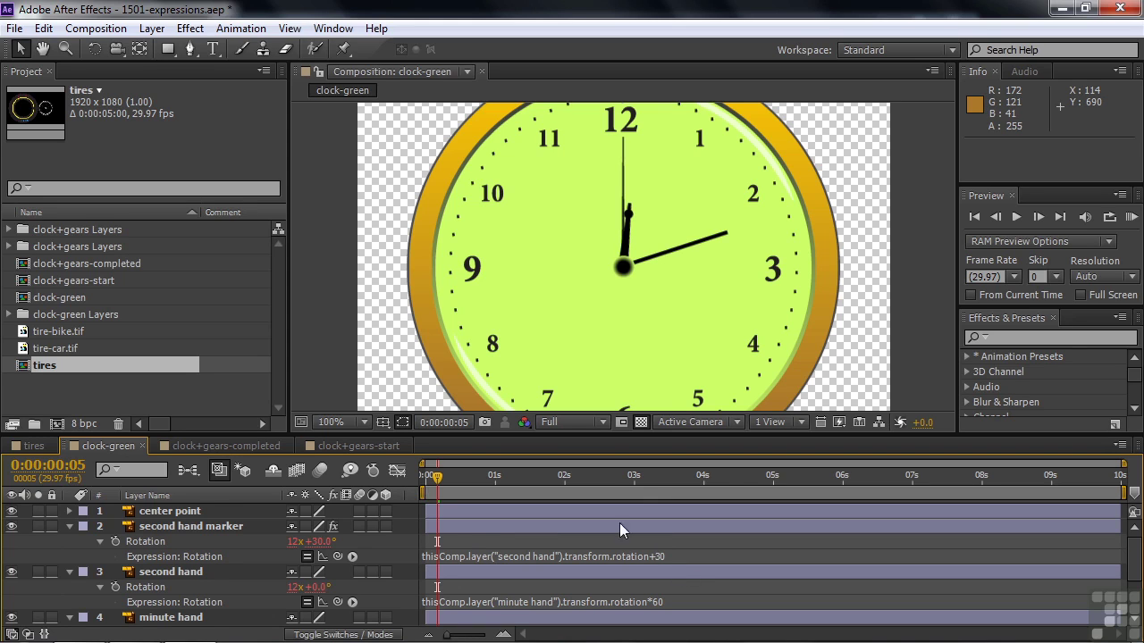
Check the marker's alignment with the second hand frame by frame up to 0:00:00:08, and preview the clock from the composition's start.
key(h)
drag(773, 216, 776, 251)
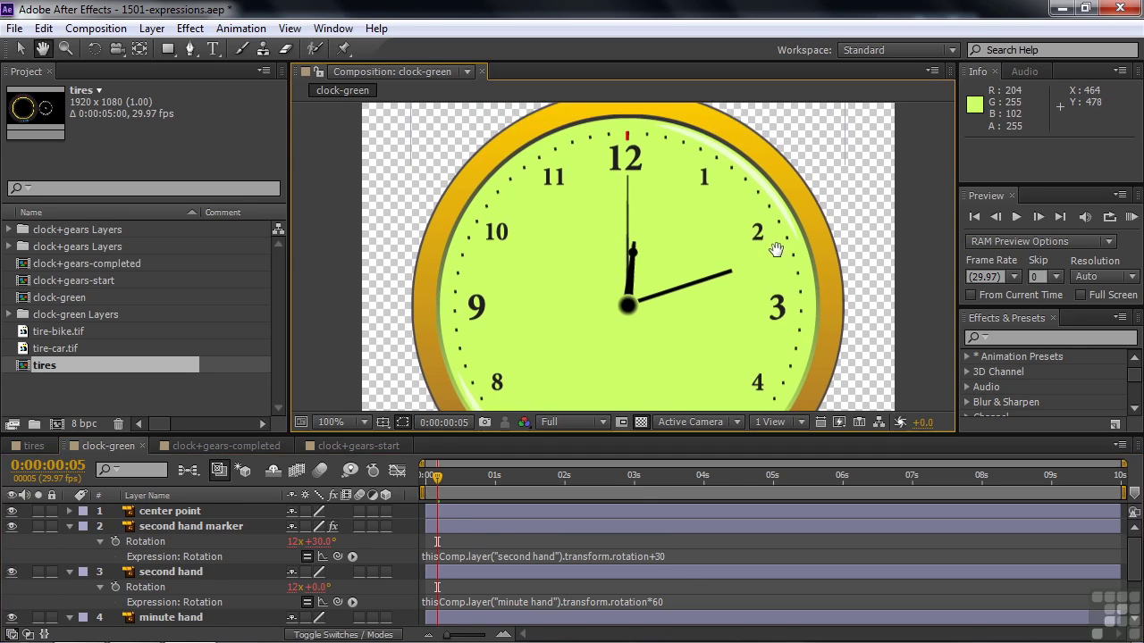
key(v)
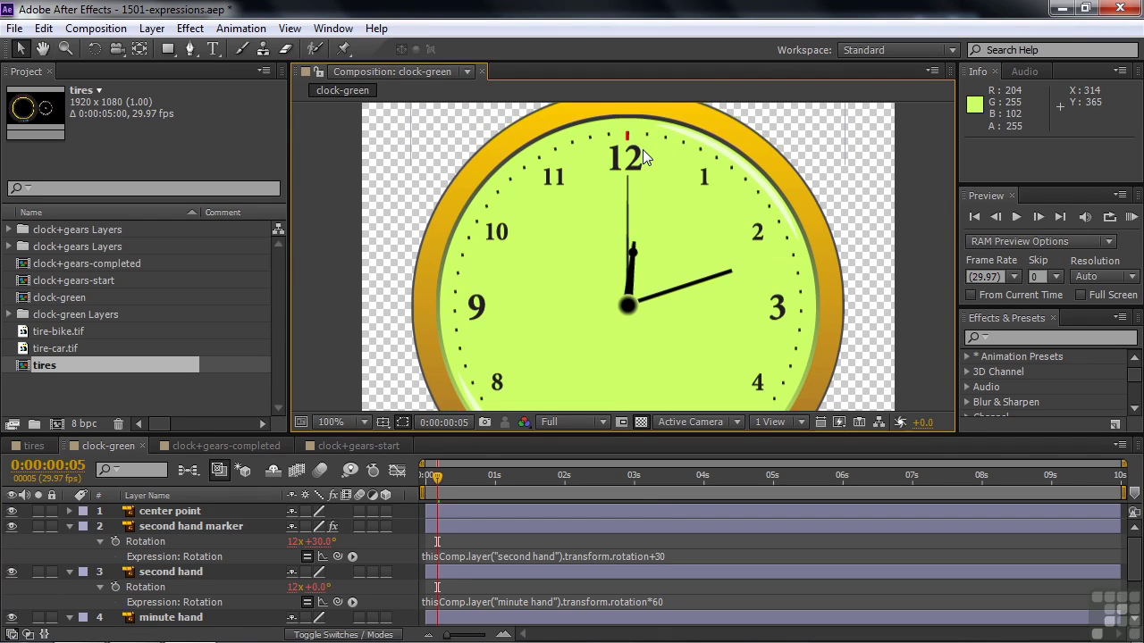
key(Page_Down)
key(Page_Down)
key(Page_Down)
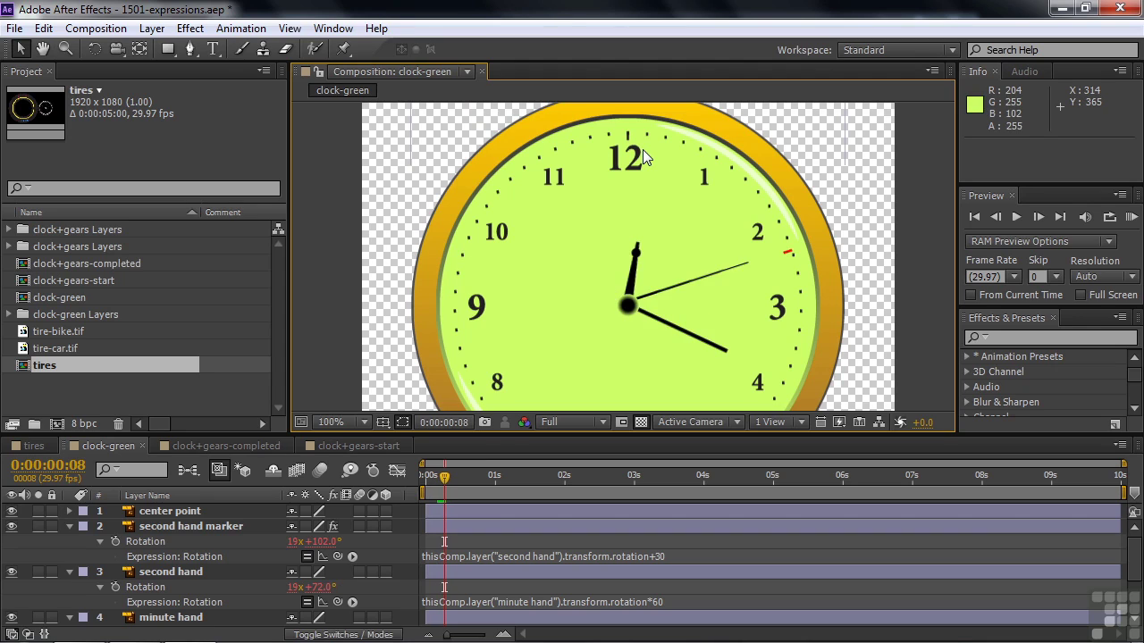
click(429, 512)
drag(443, 484, 427, 486)
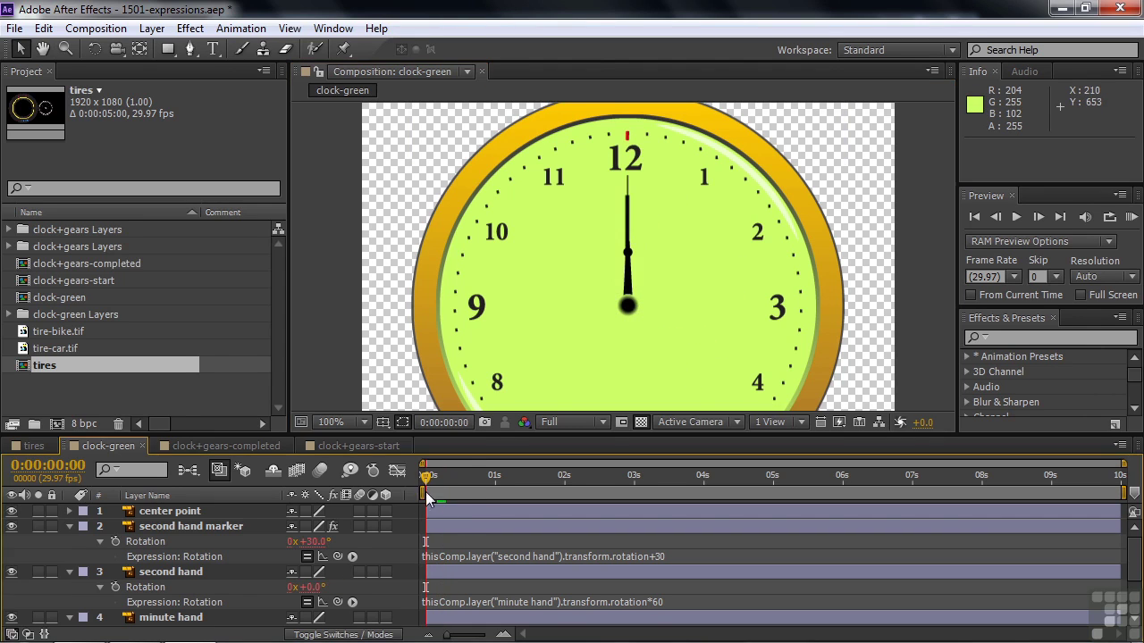
key(space)
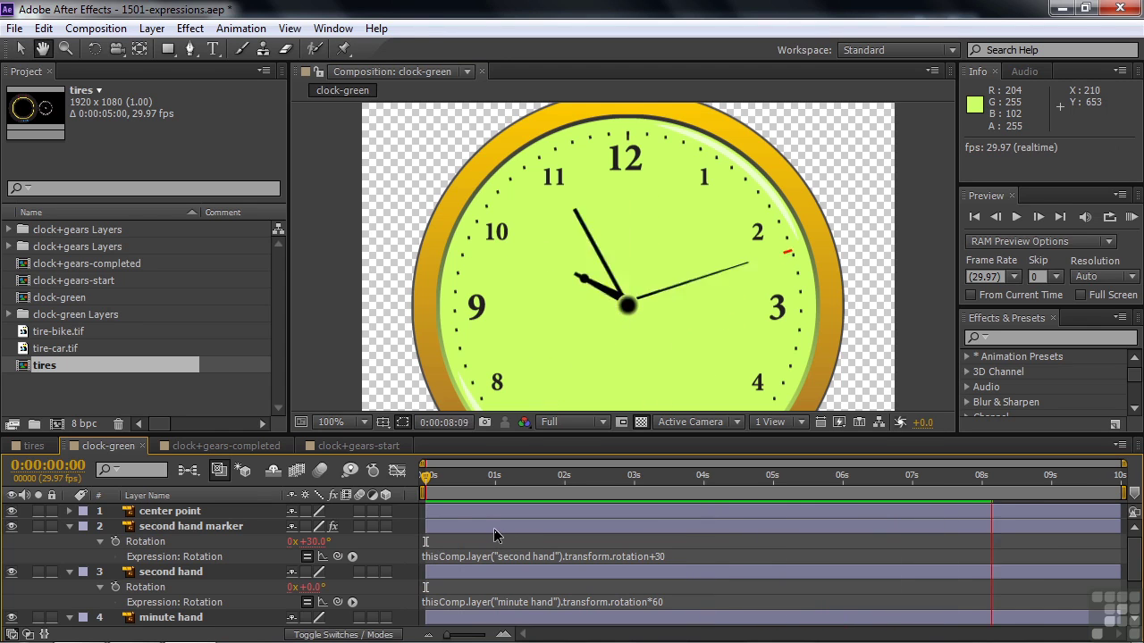
key(space)
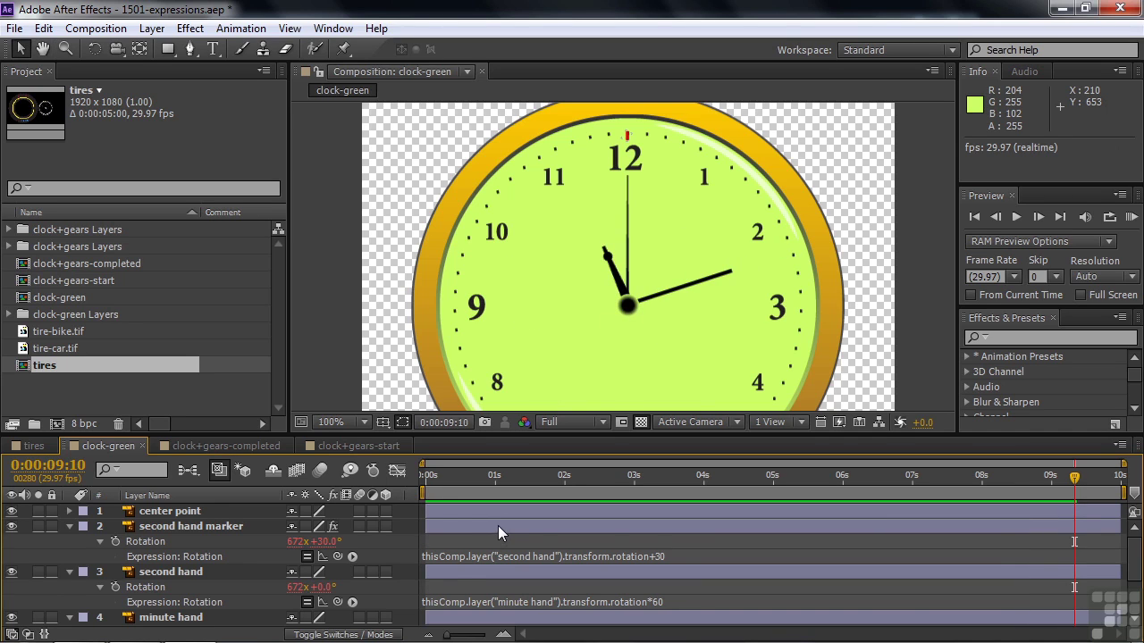
Set the minute hand's Rotation keyframe at 0:00:10:00 to 1x+0.0° and preview the clock from the composition's start.
drag(1135, 572, 1135, 604)
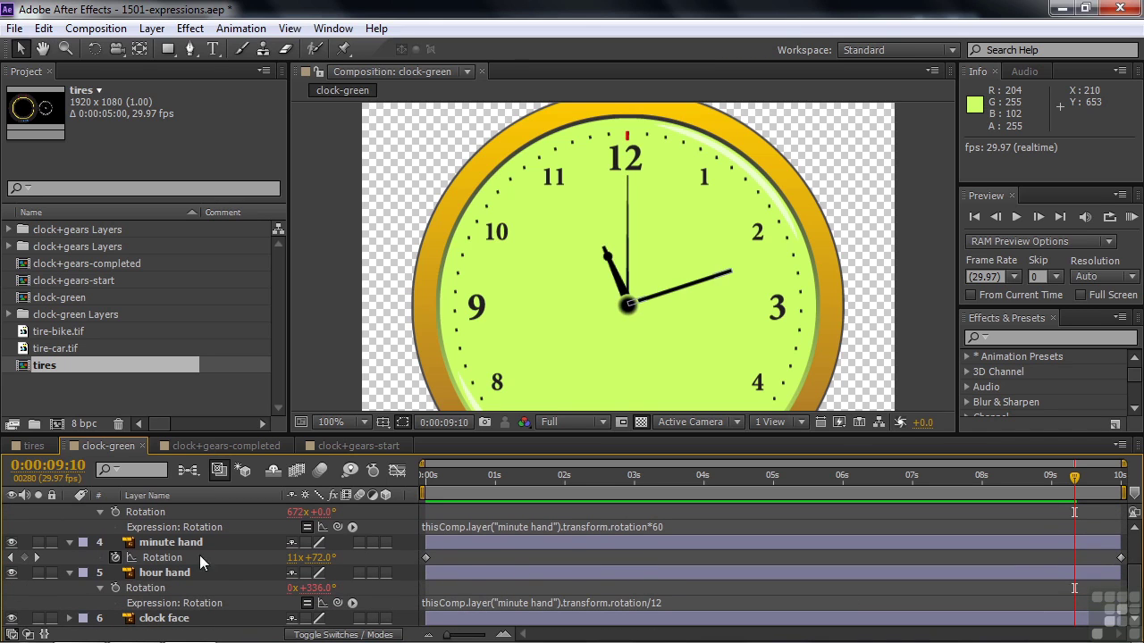
click(35, 556)
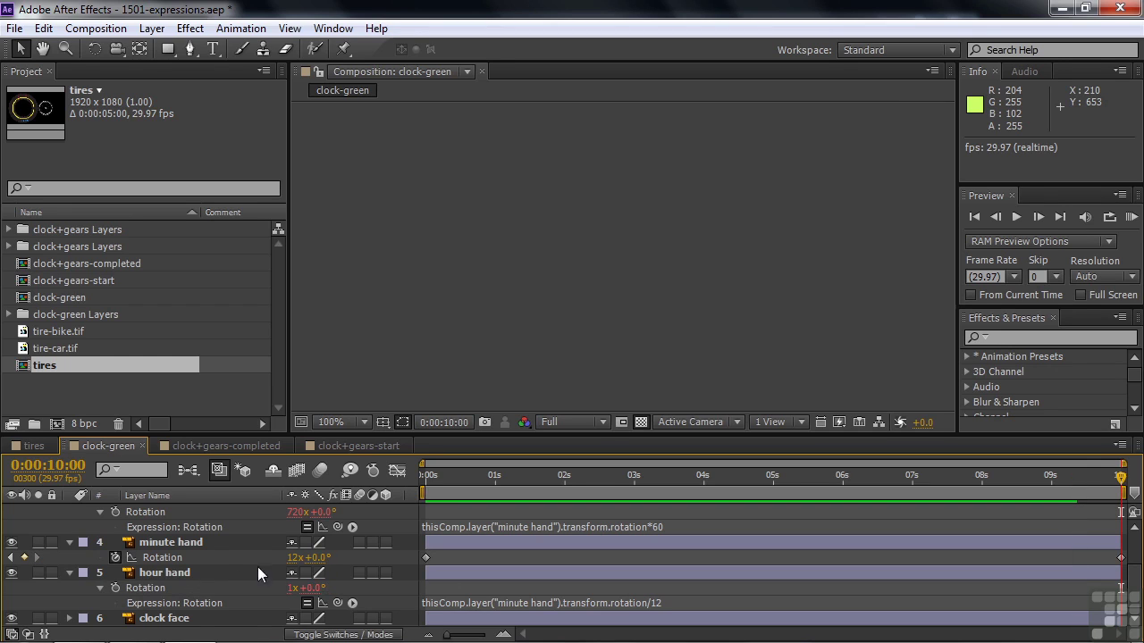
click(294, 558)
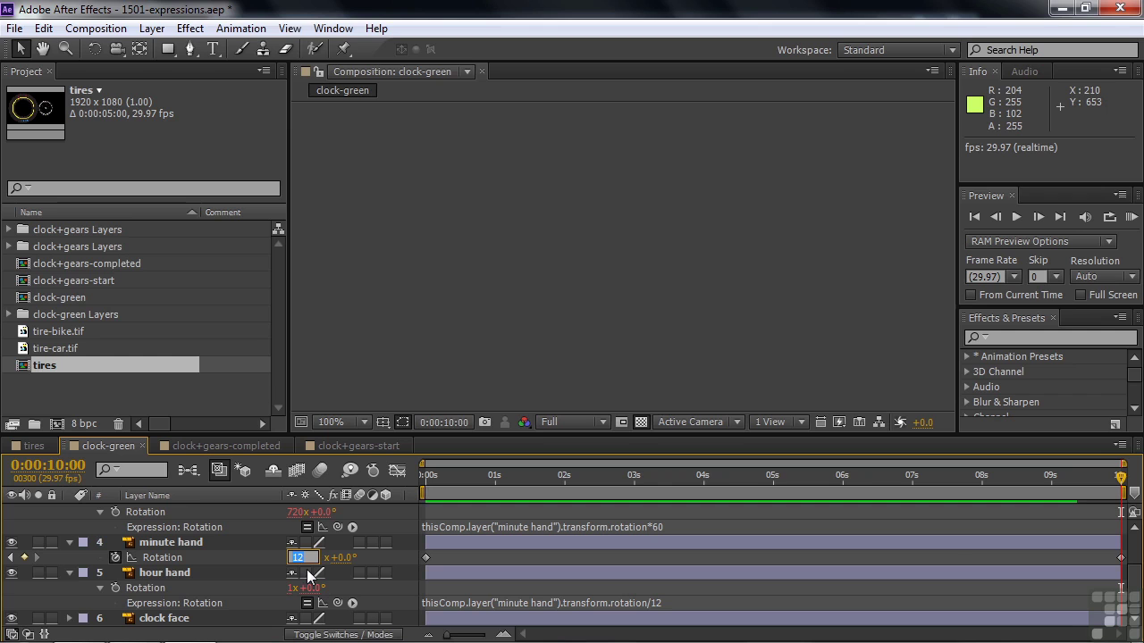
text(1)
key(Tab)
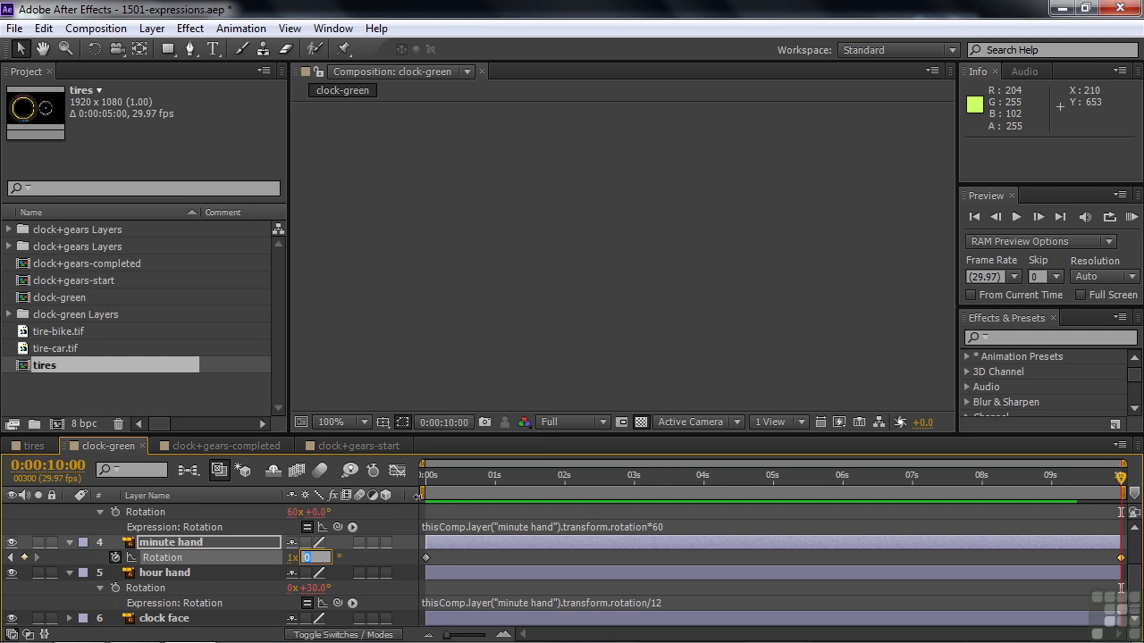
drag(429, 477, 445, 484)
key(space)
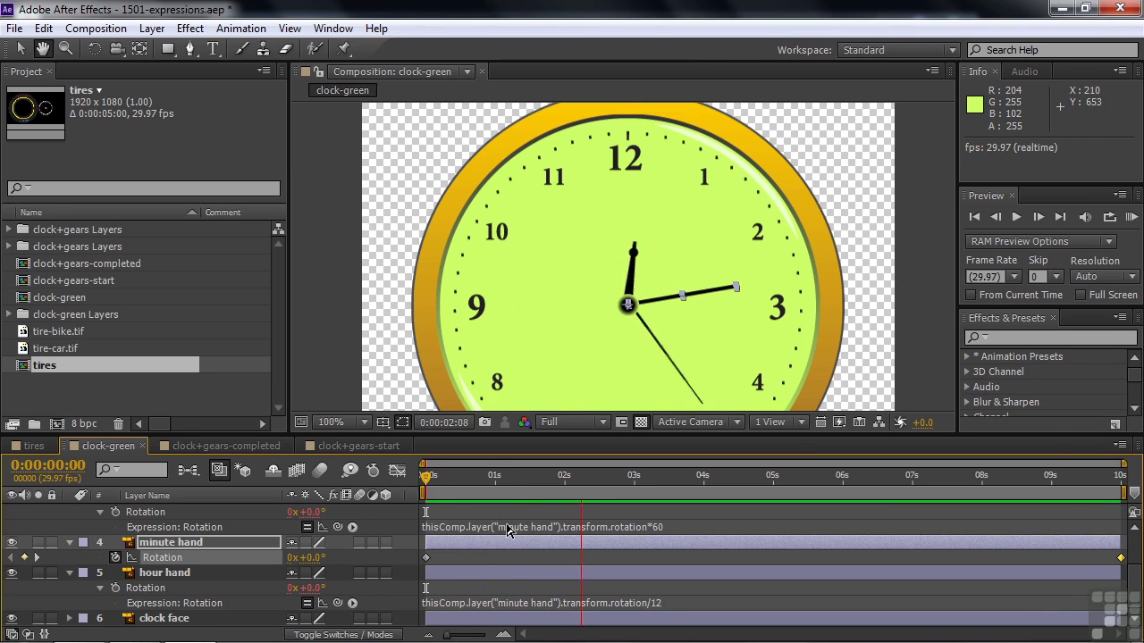
key(space)
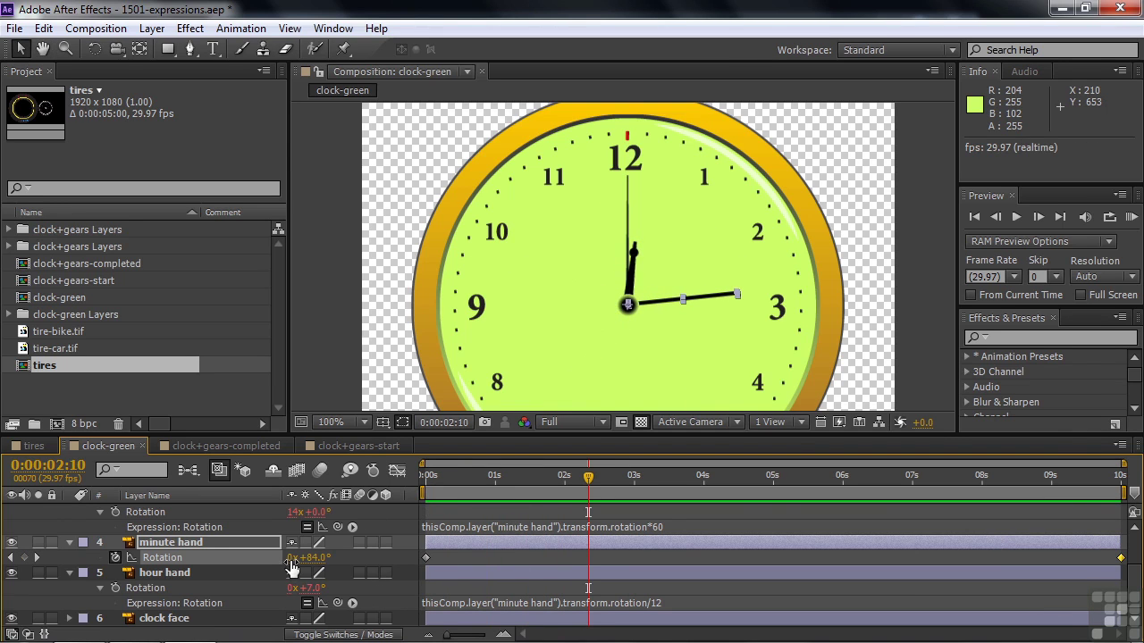
Change the minute hand's Rotation keyframe at 0:00:10:00 to 0 full revolutions plus a partial turn in degrees, and preview from the start.
click(36, 558)
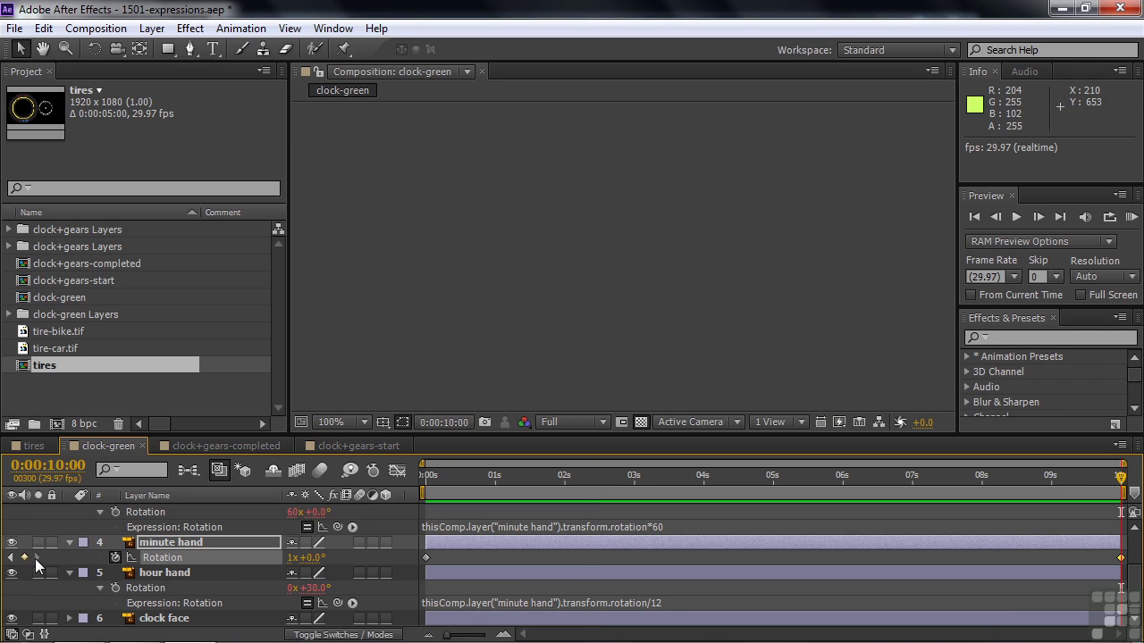
click(292, 558)
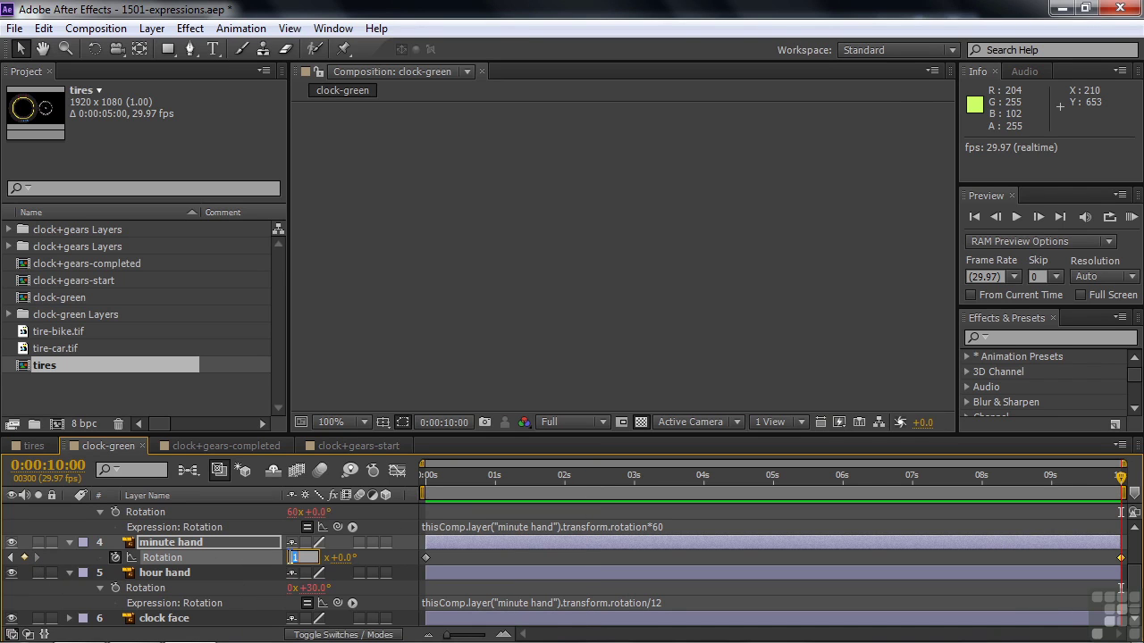
key(Return)
click(313, 557)
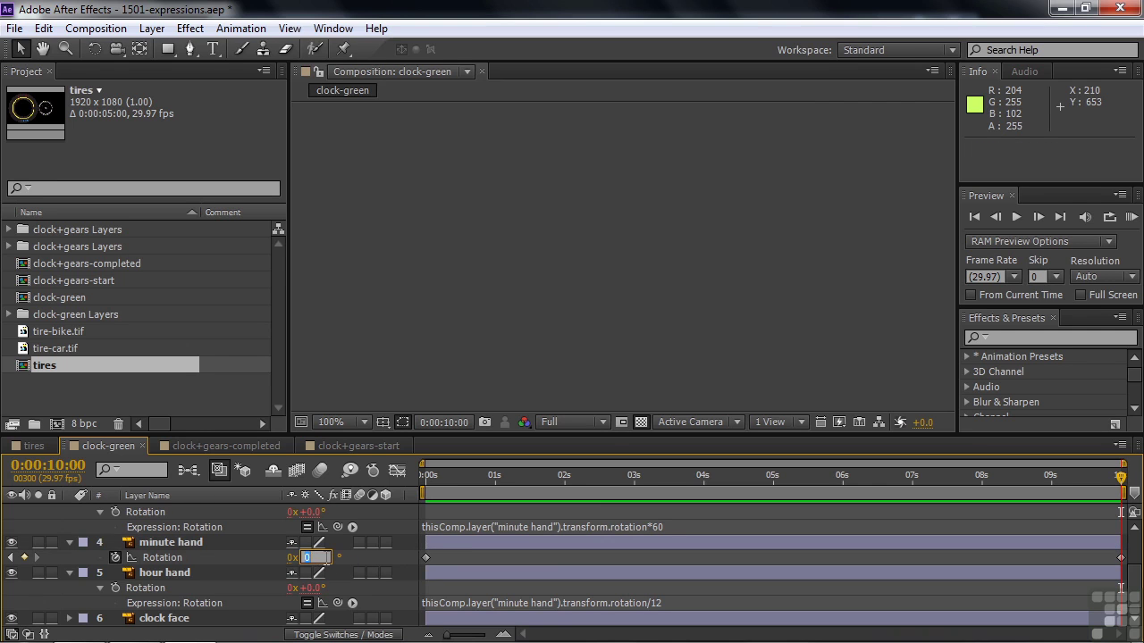
key(Return)
key(KP_0)
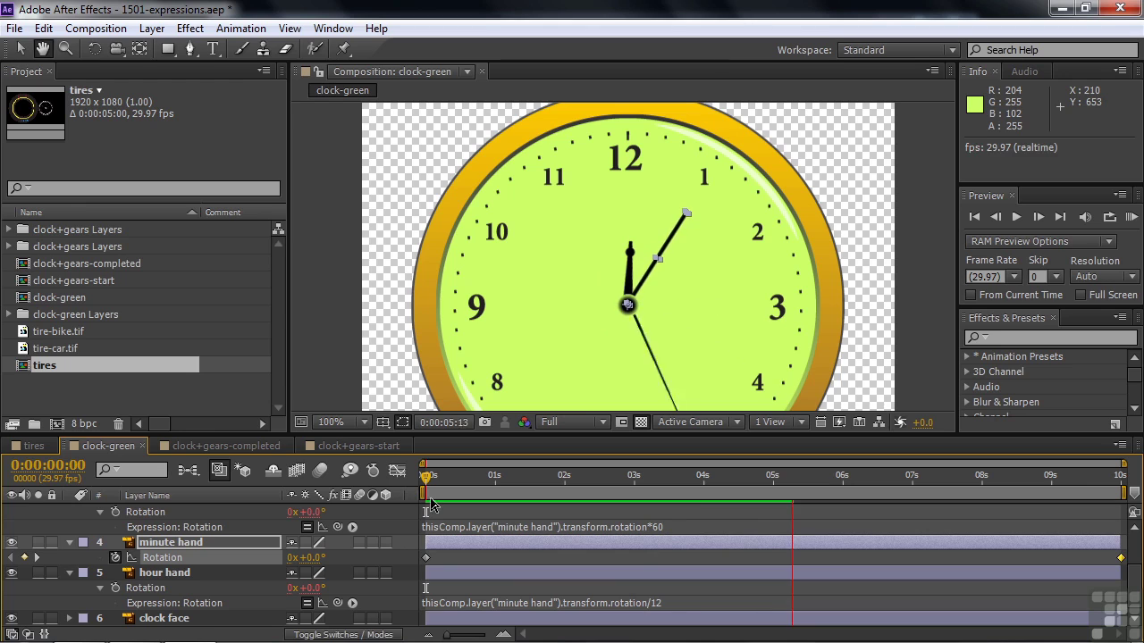
key(space)
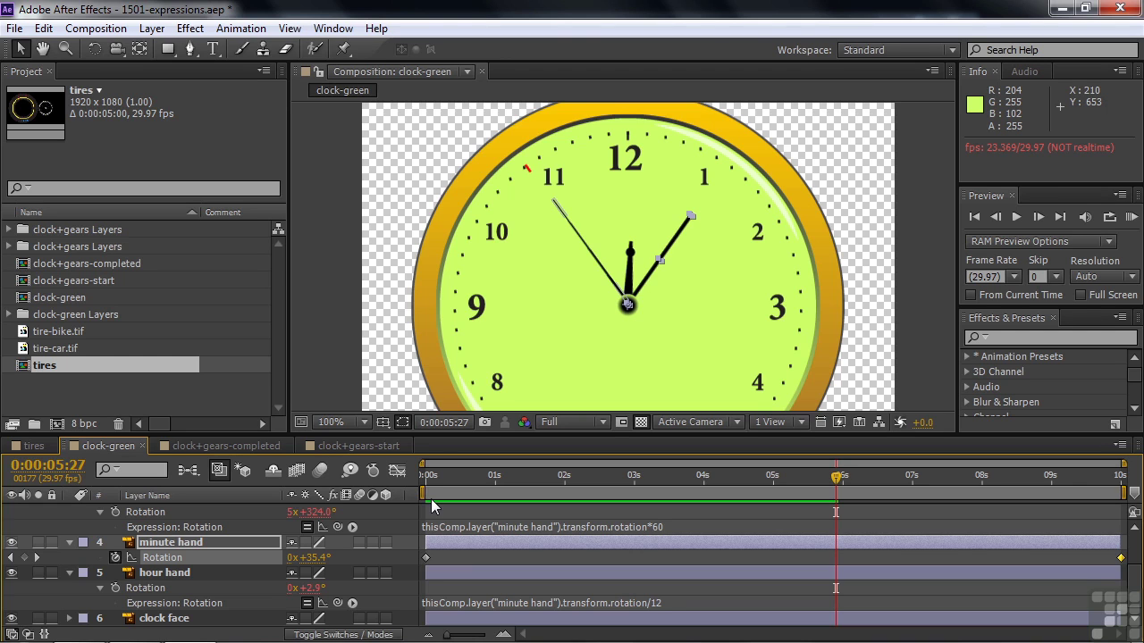
Open the clock+gears-completed composition, reveal its layers' expressions, and review them and the gear animation along the timeline.
click(215, 448)
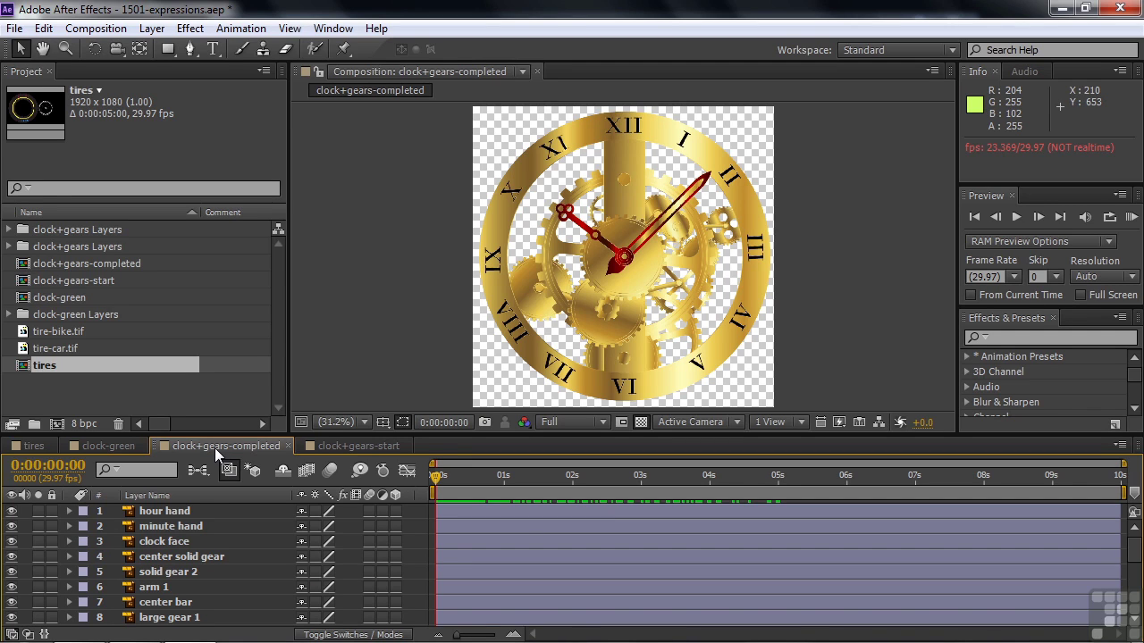
key(e)
key(e)
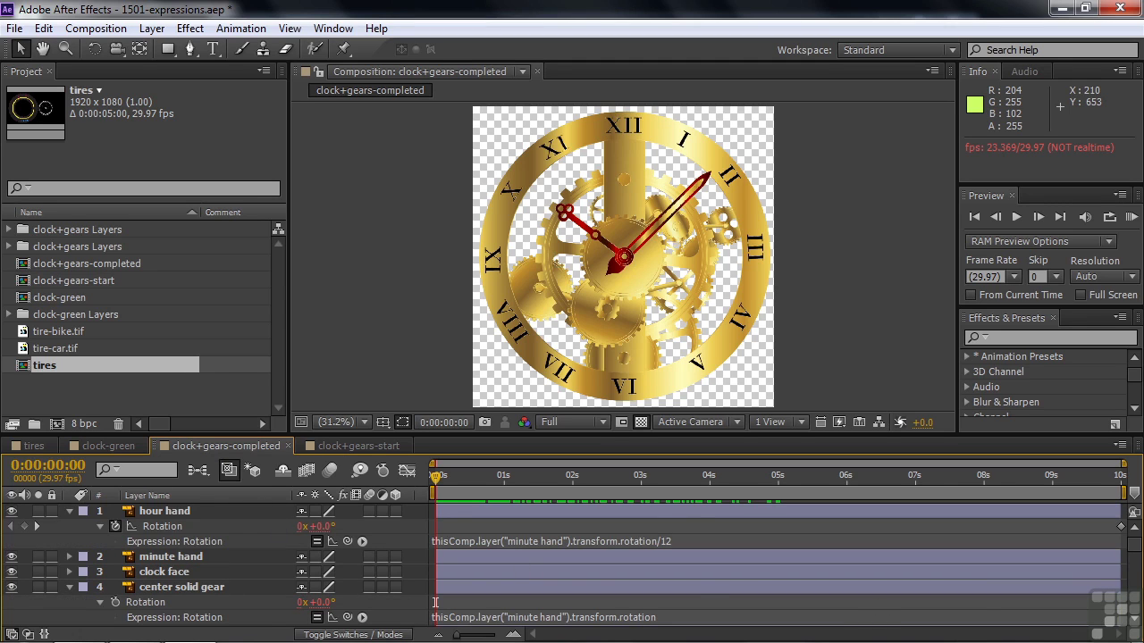
mouse_move(1135, 555)
mouse_down()
mouse_move(1140, 615)
mouse_move(1138, 539)
mouse_up()
mouse_move(437, 474)
mouse_down()
mouse_move(1087, 490)
mouse_move(435, 492)
mouse_up()
Open the clock+gears-start composition and reveal the minute hand layer's Rotation property.
click(360, 446)
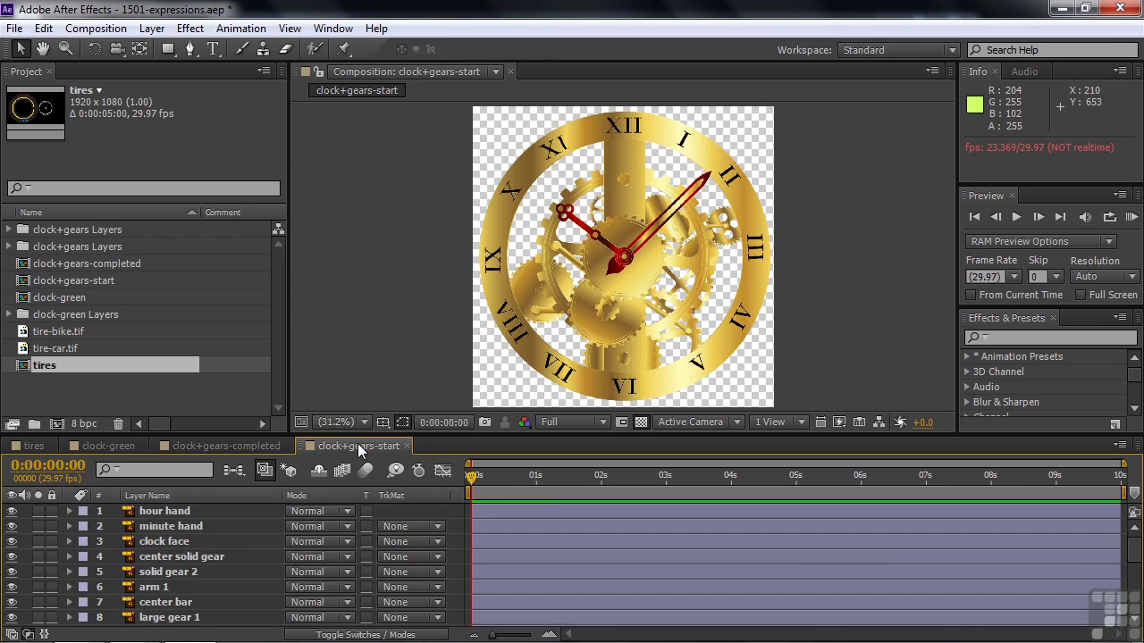
click(157, 512)
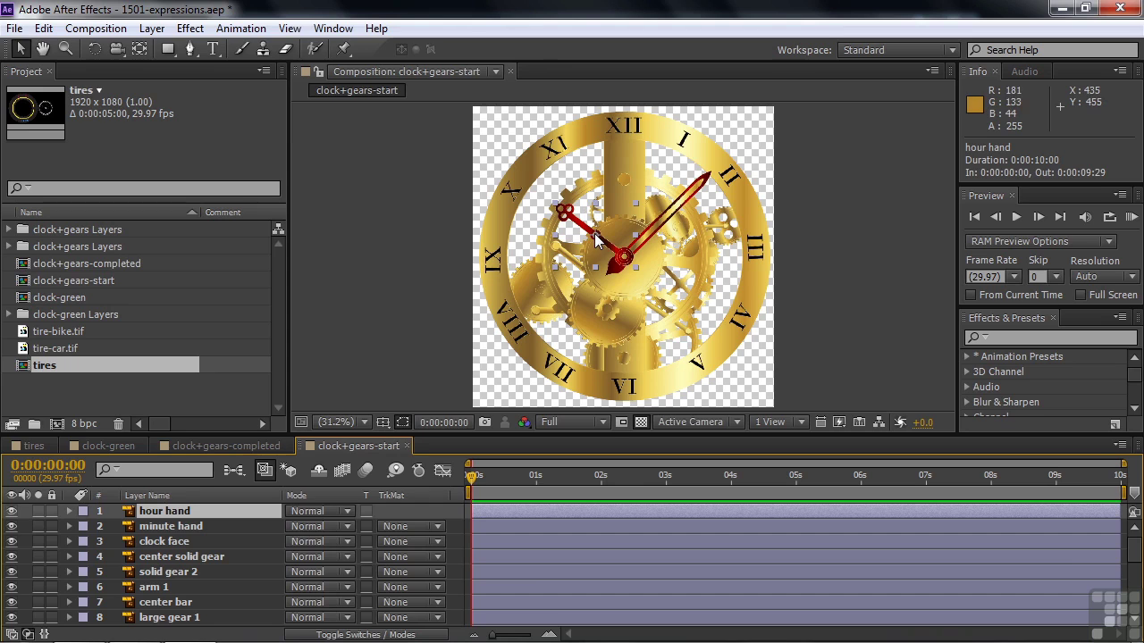
click(170, 526)
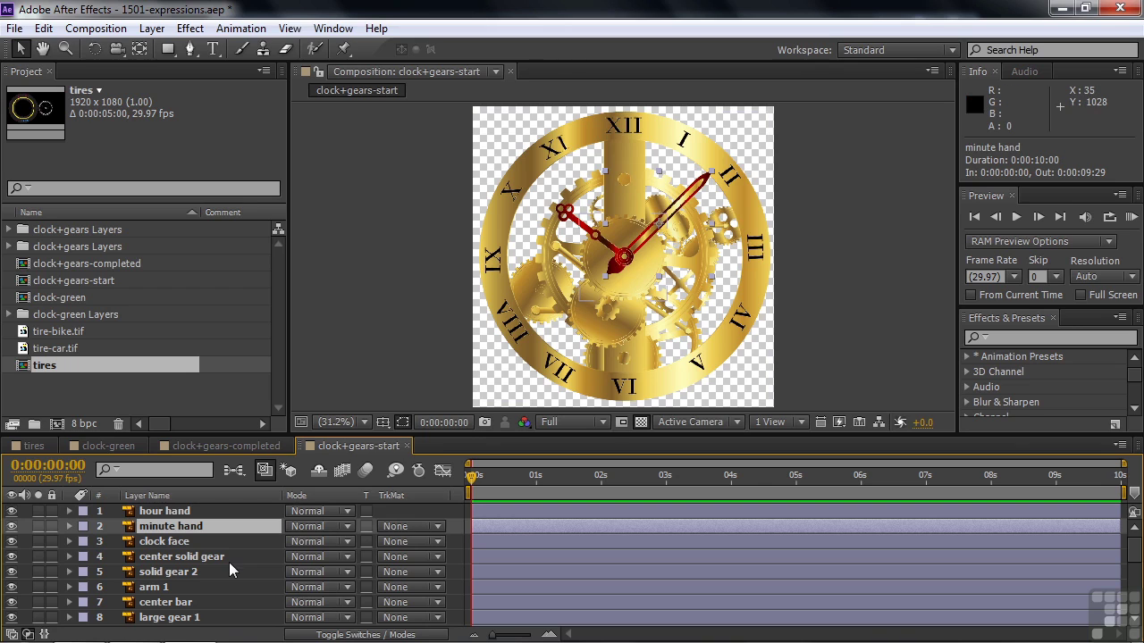
key(r)
Try rotating the minute hand about its anchor point, and reset its Rotation to 0x+0.0°.
drag(307, 542, 319, 543)
click(317, 543)
text(0x+0.0°)
key(Return)
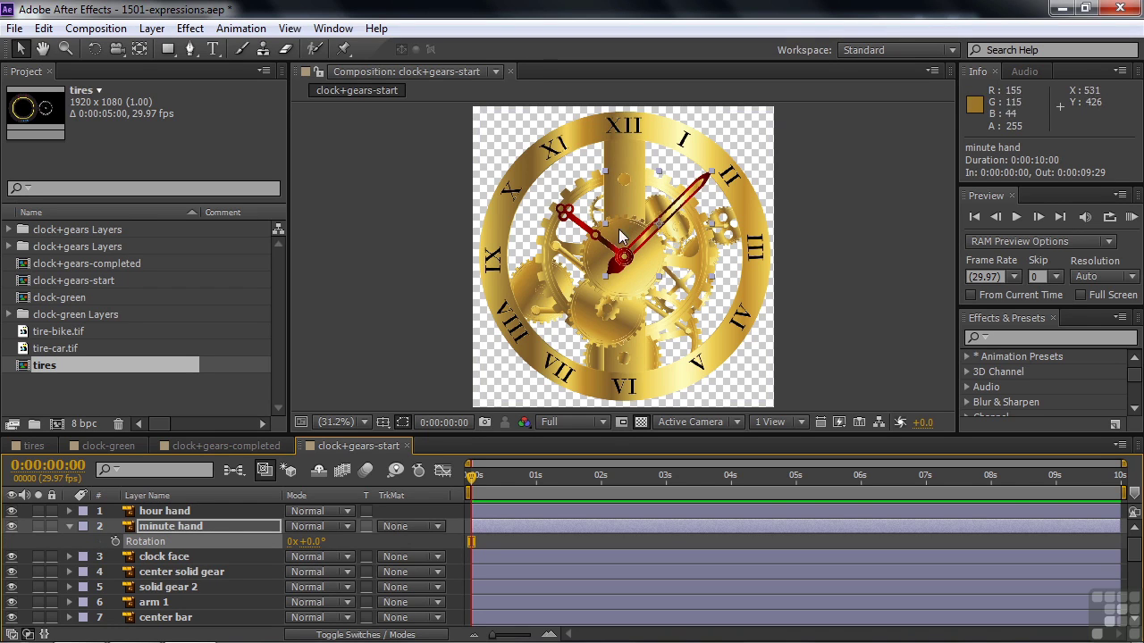
Return to the clock+gears-completed composition and scrub through its animation to review how the hands and gears turn.
click(226, 447)
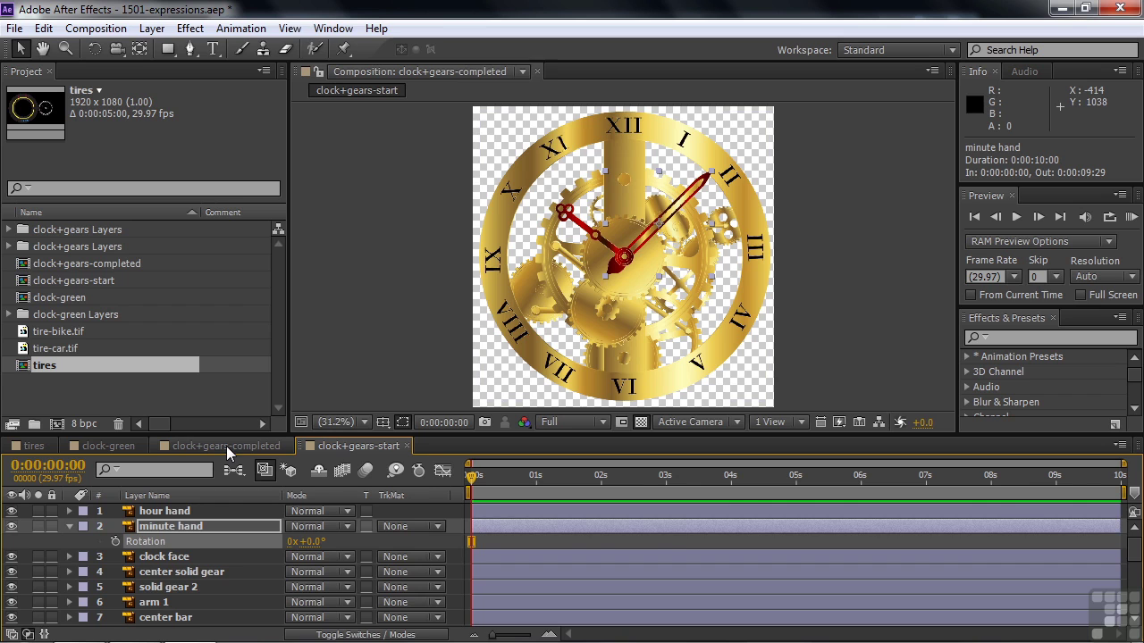
click(441, 483)
mouse_move(441, 482)
mouse_down()
mouse_move(671, 482)
mouse_move(432, 491)
mouse_up()
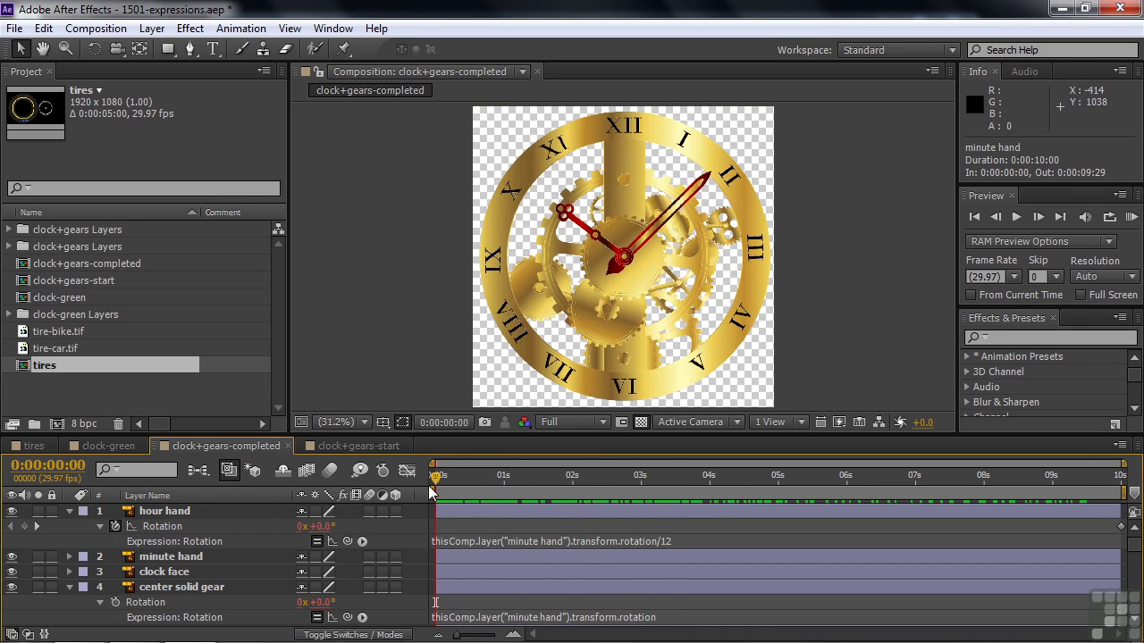